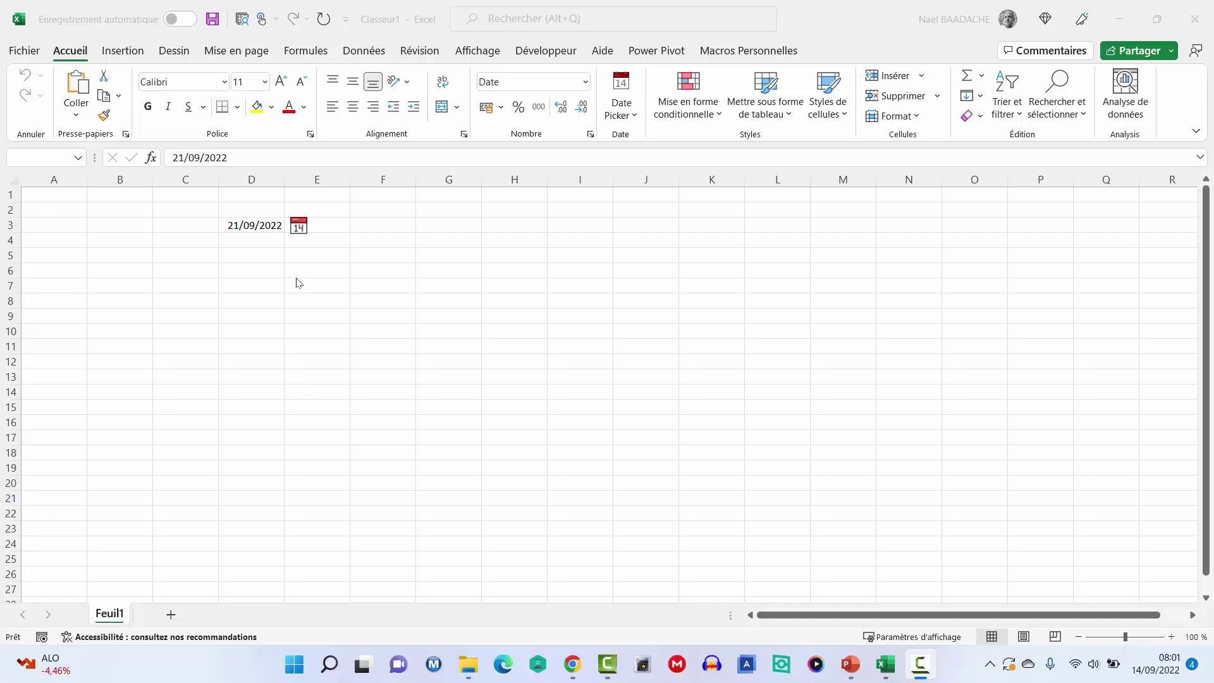
- Show the date-picker calendar for D3's 21/09/2022, then bring the Google Sheets window forward
left_click(299, 228)
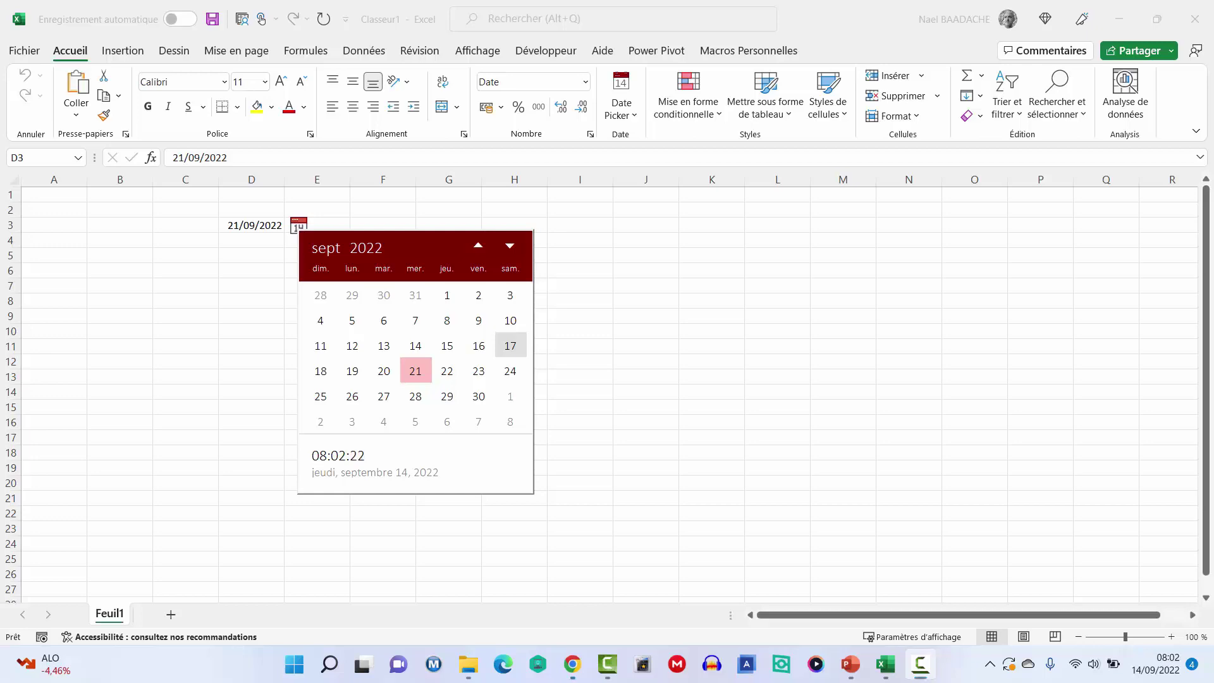
left_click(573, 664)
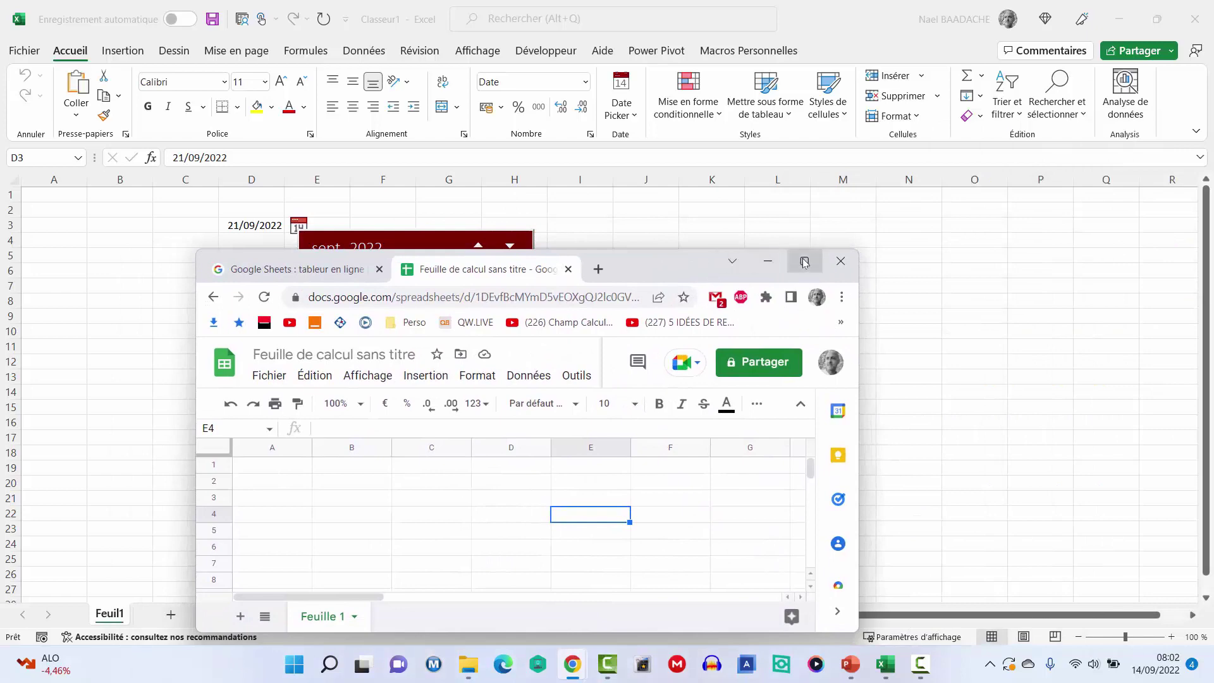
mouse_move(805, 262)
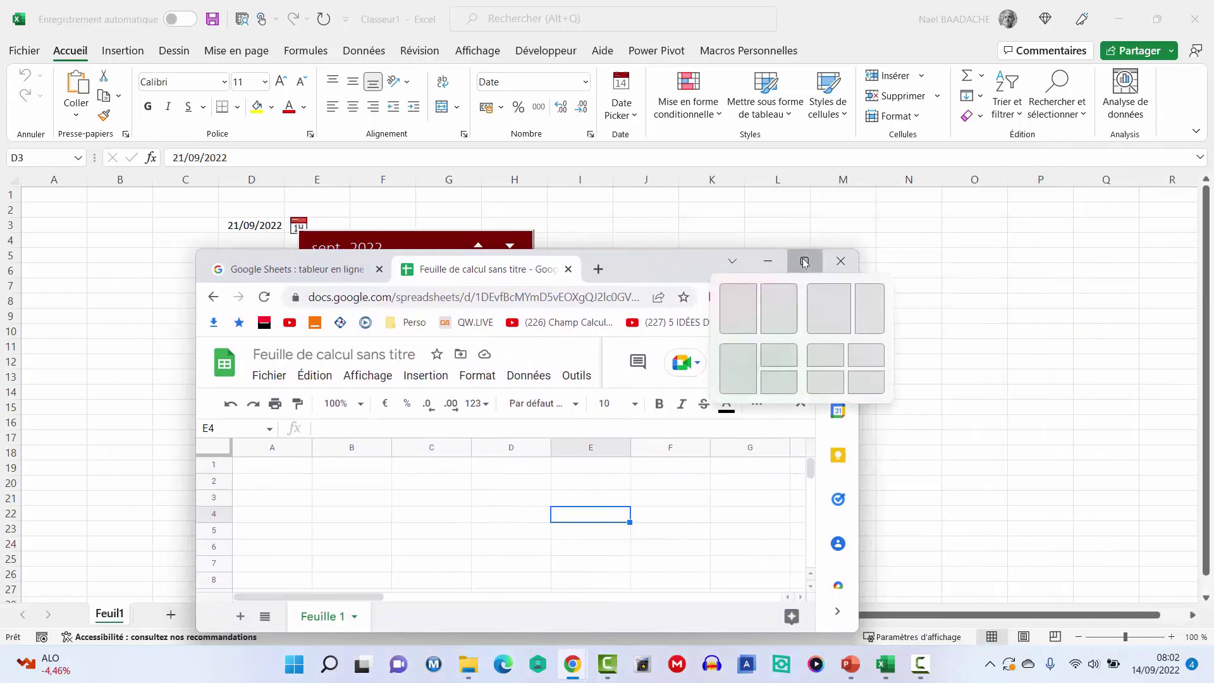
- Maximize the Google Sheets window and show cell E4's pop-up calendar for septembre 2022
left_click(805, 262)
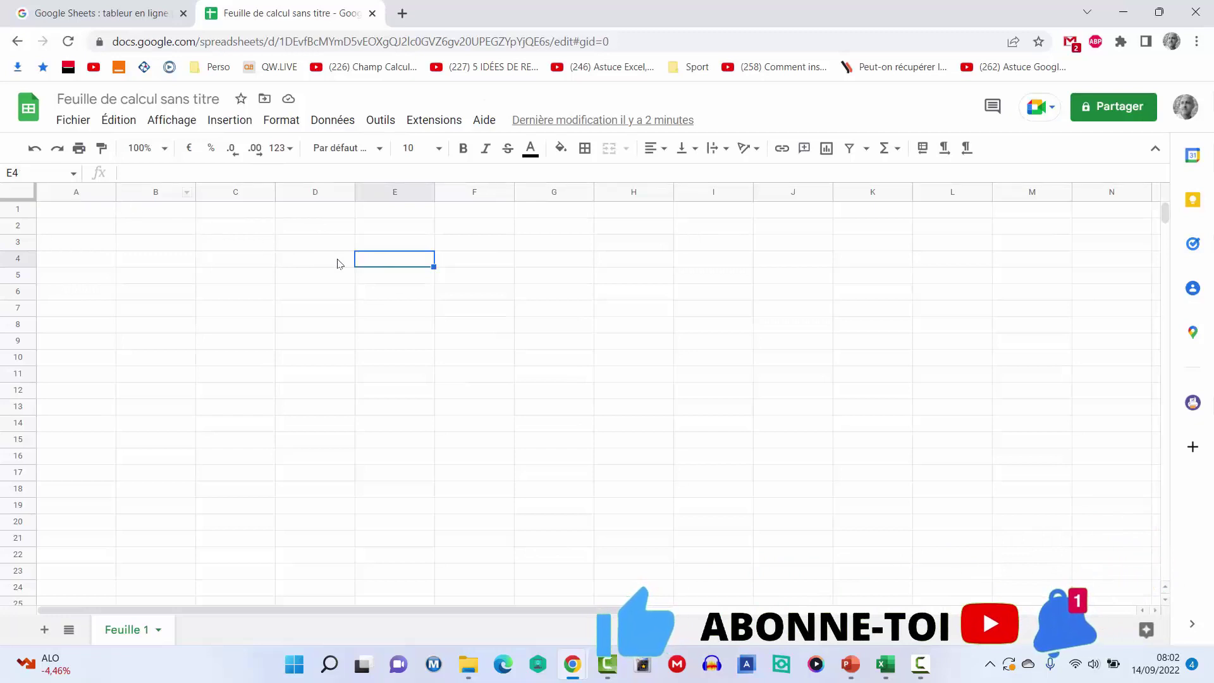
double_click(400, 264)
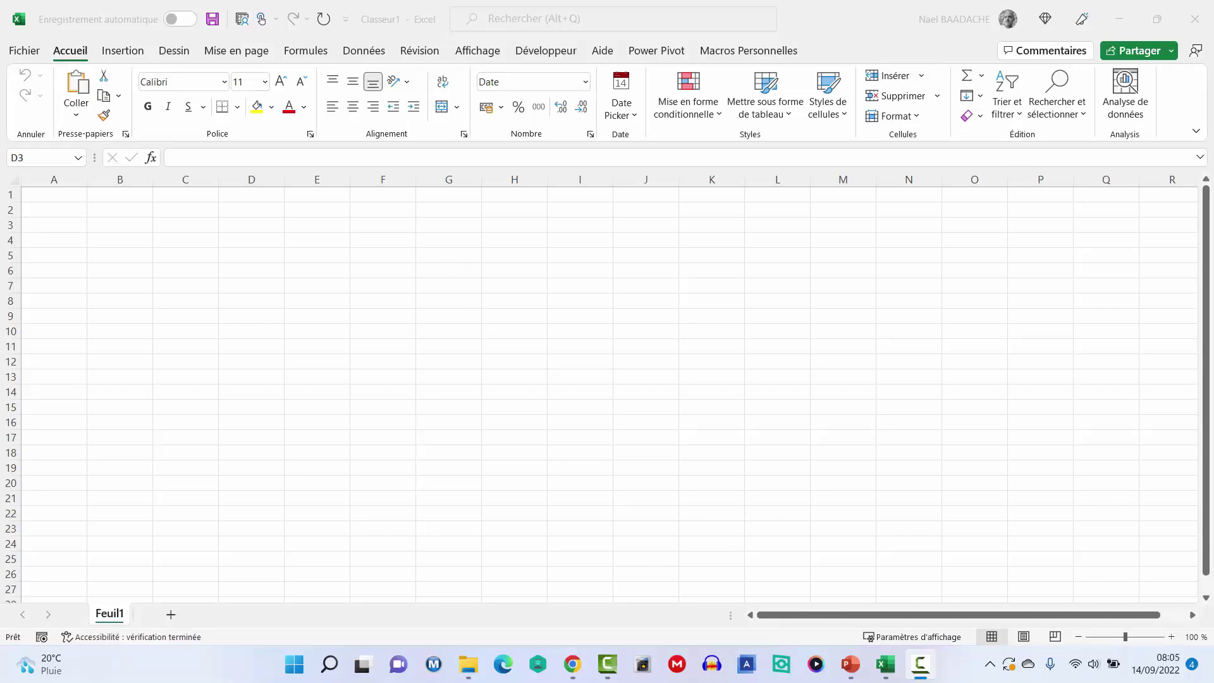
- Bring the samradapps.com/datepicker page forward full-screen and select its web address
left_click(572, 665)
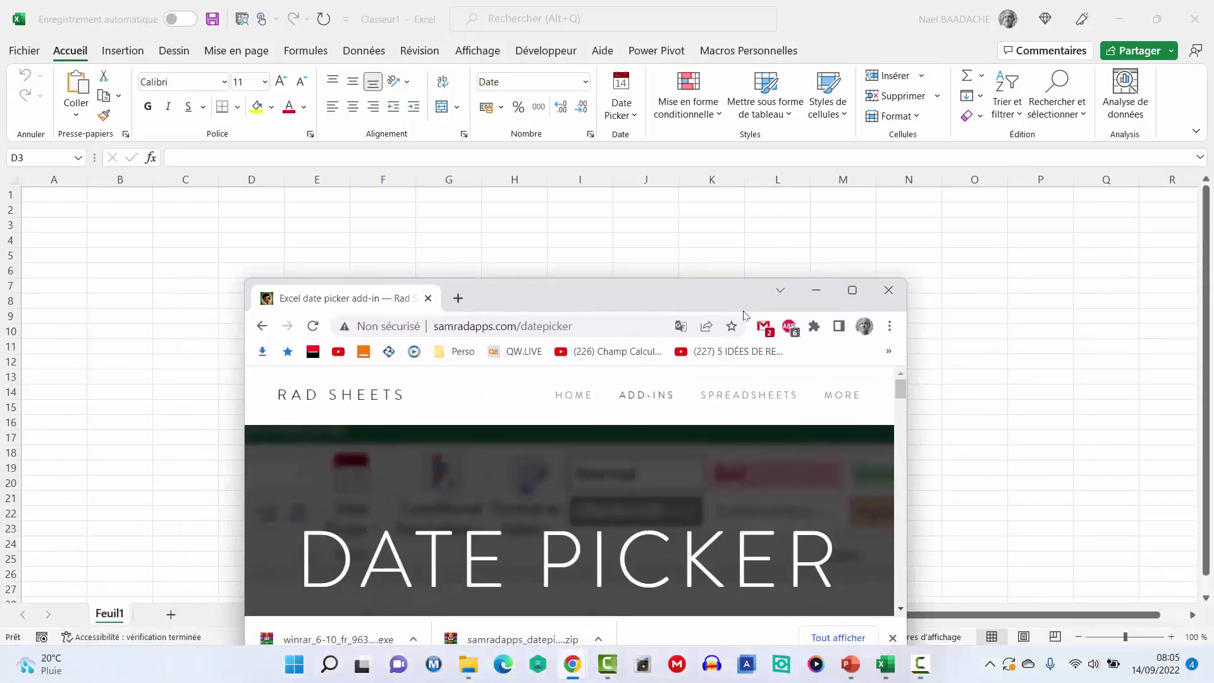
left_click(853, 290)
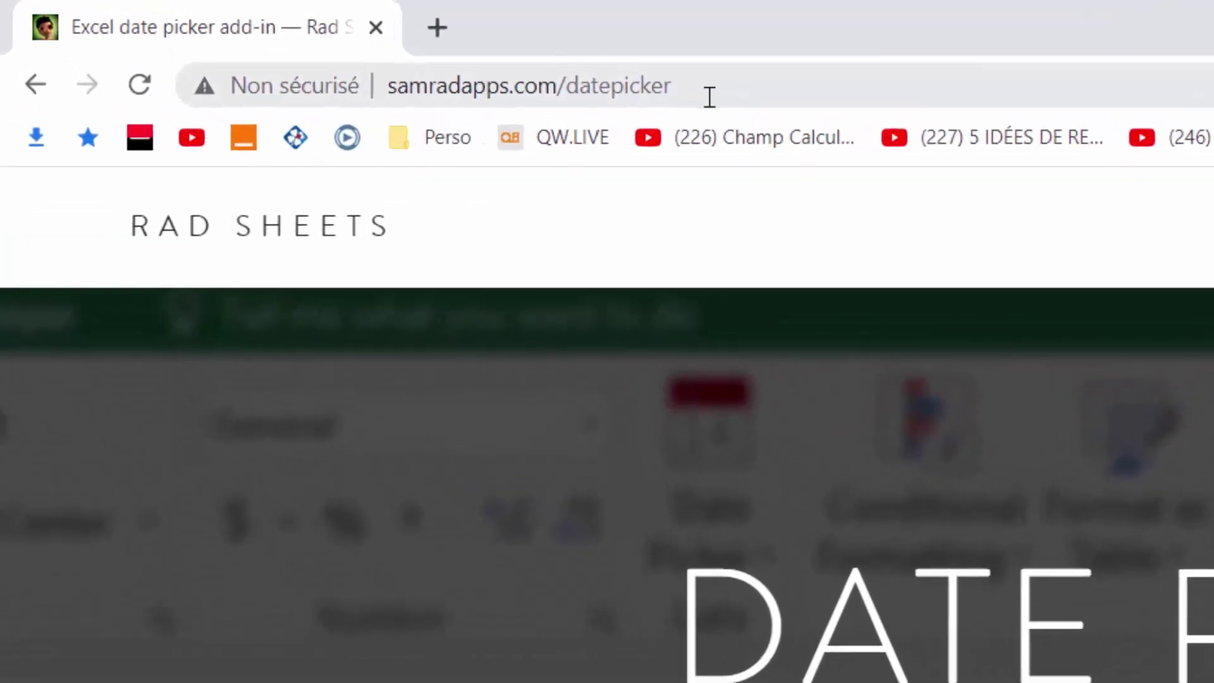
left_click(716, 86)
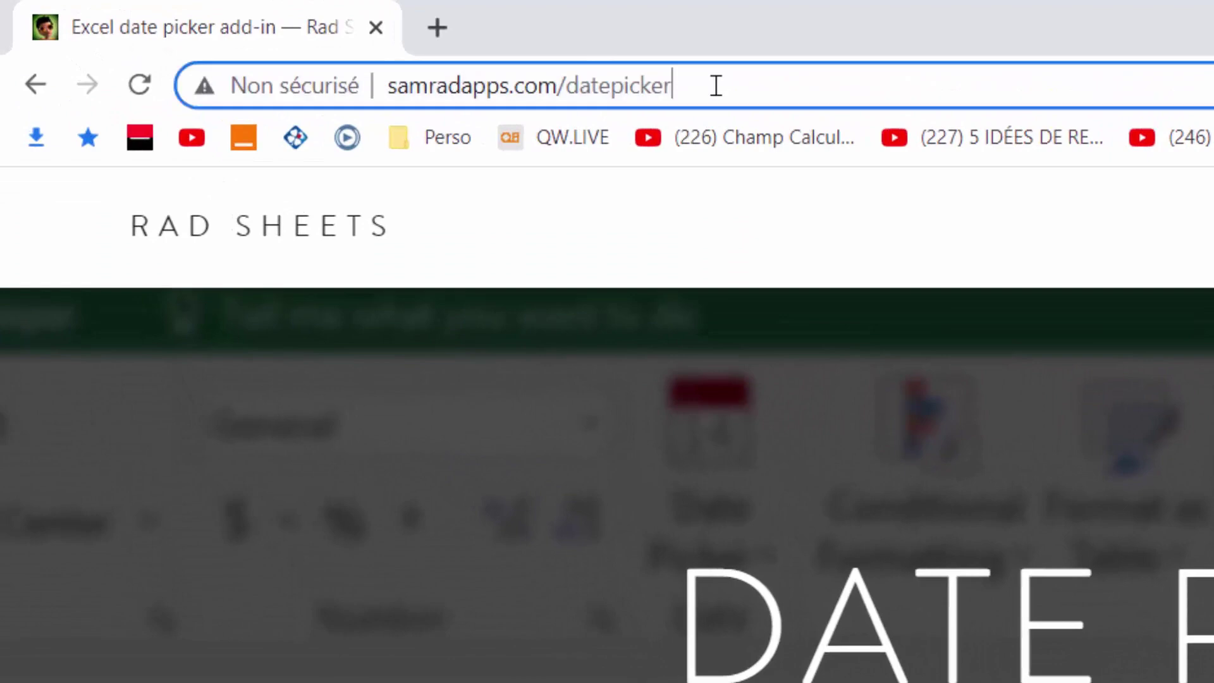
left_click_drag(716, 86, 383, 85)
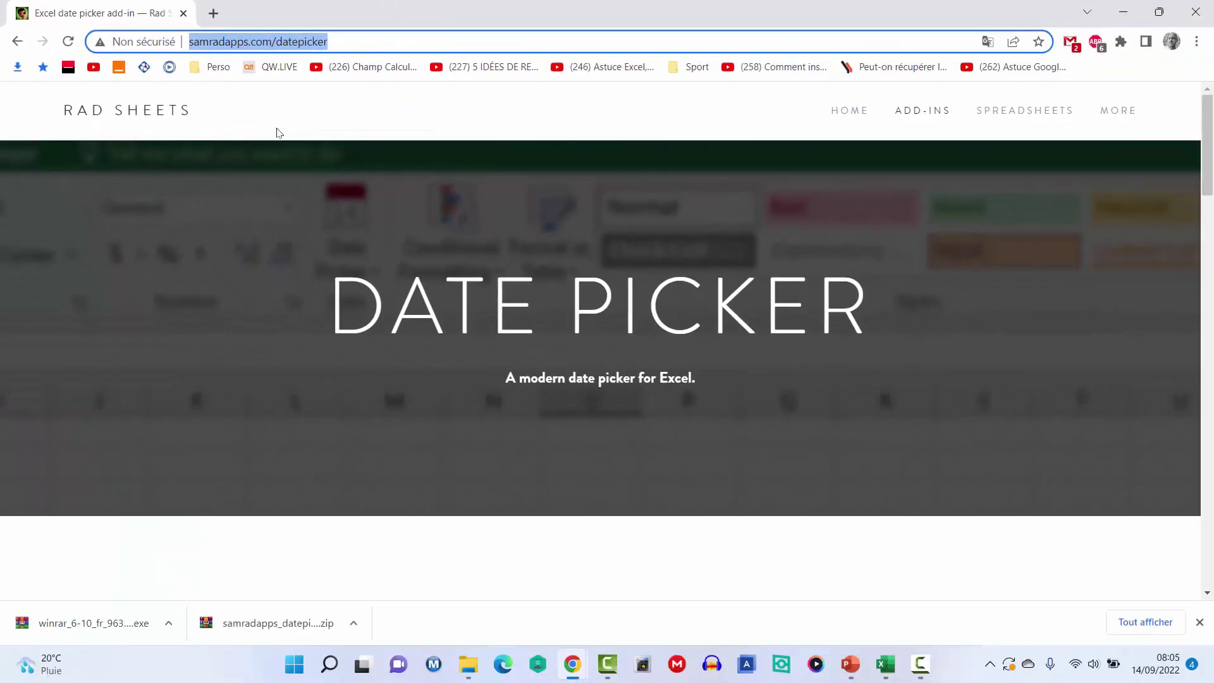
left_click(593, 576)
- Scroll to the Excel 'Download now' section and download the date picker add-in zip
scroll(589, 546, "down", 1)
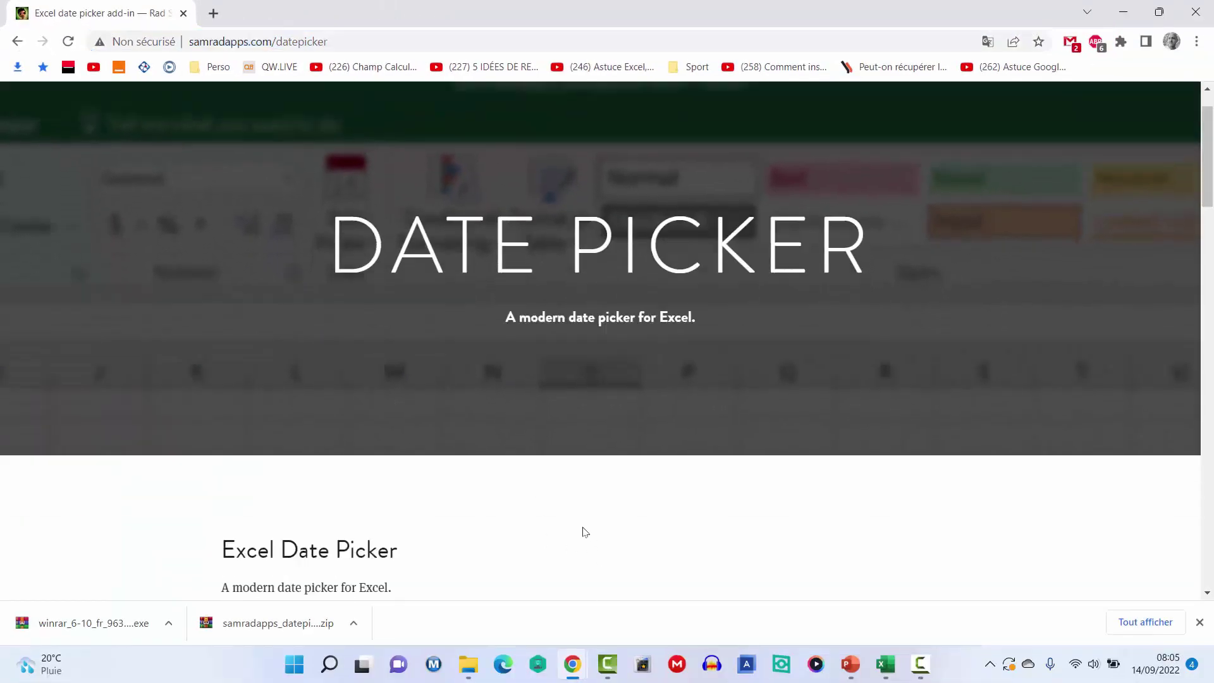
scroll(583, 532, "down", 3)
scroll(538, 456, "down", 4)
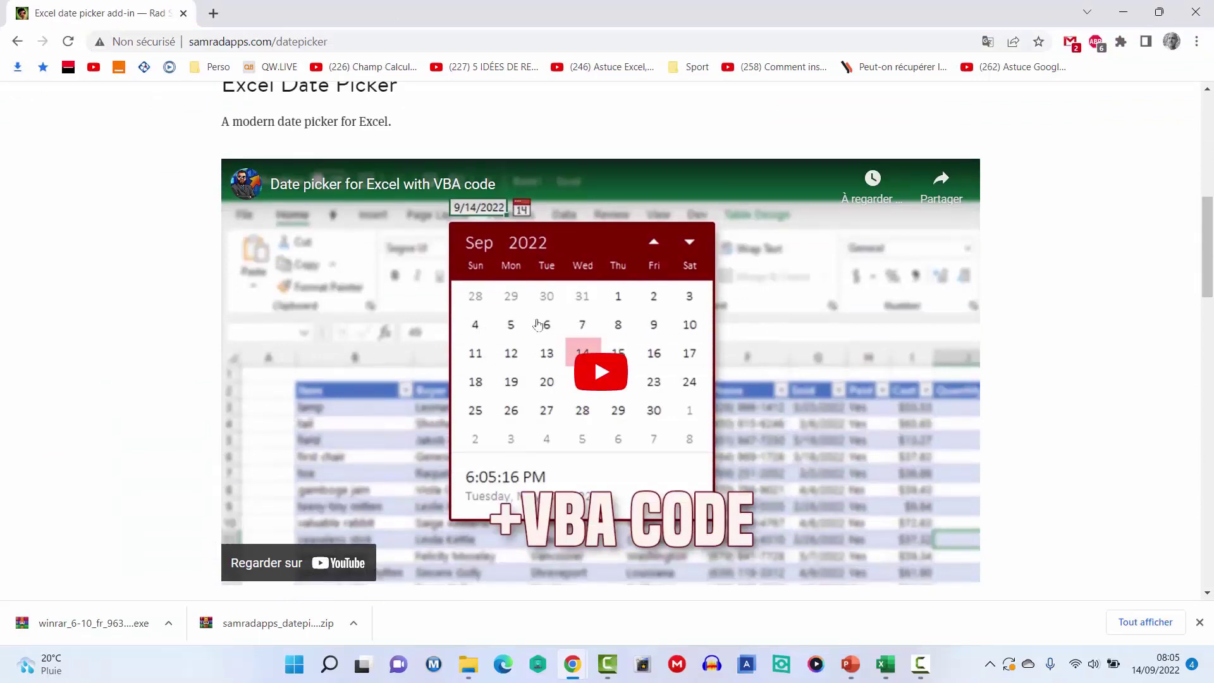
scroll(537, 355, "down", 2)
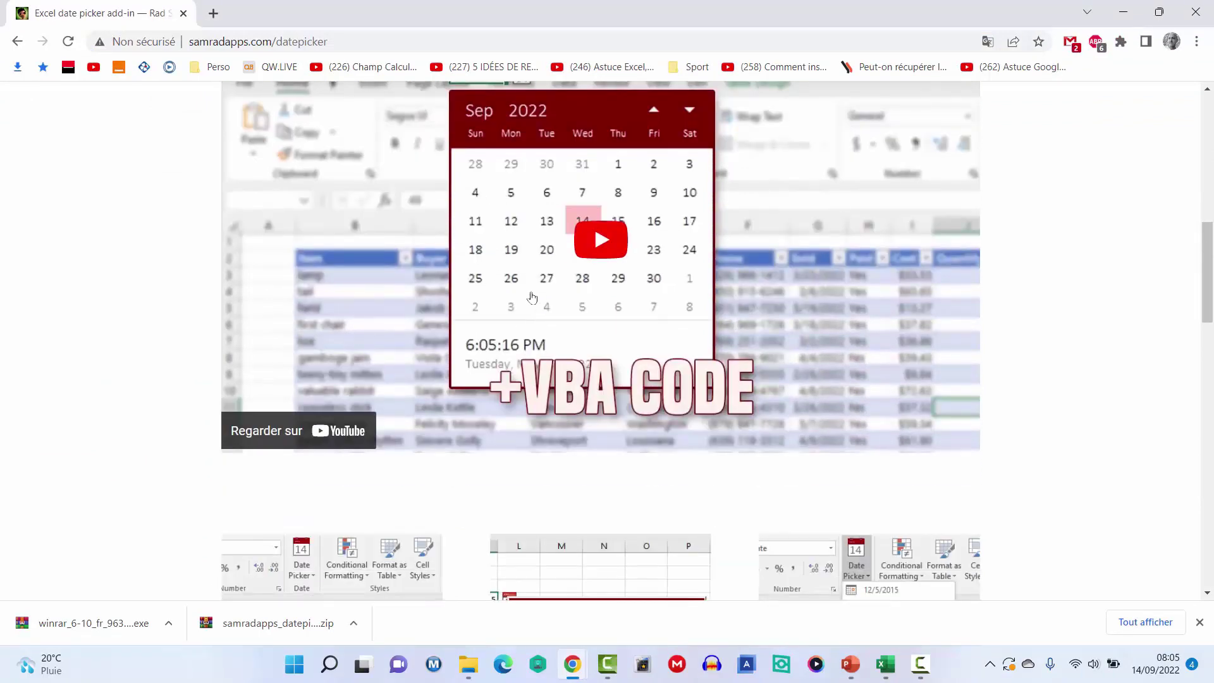
scroll(530, 298, "down", 2)
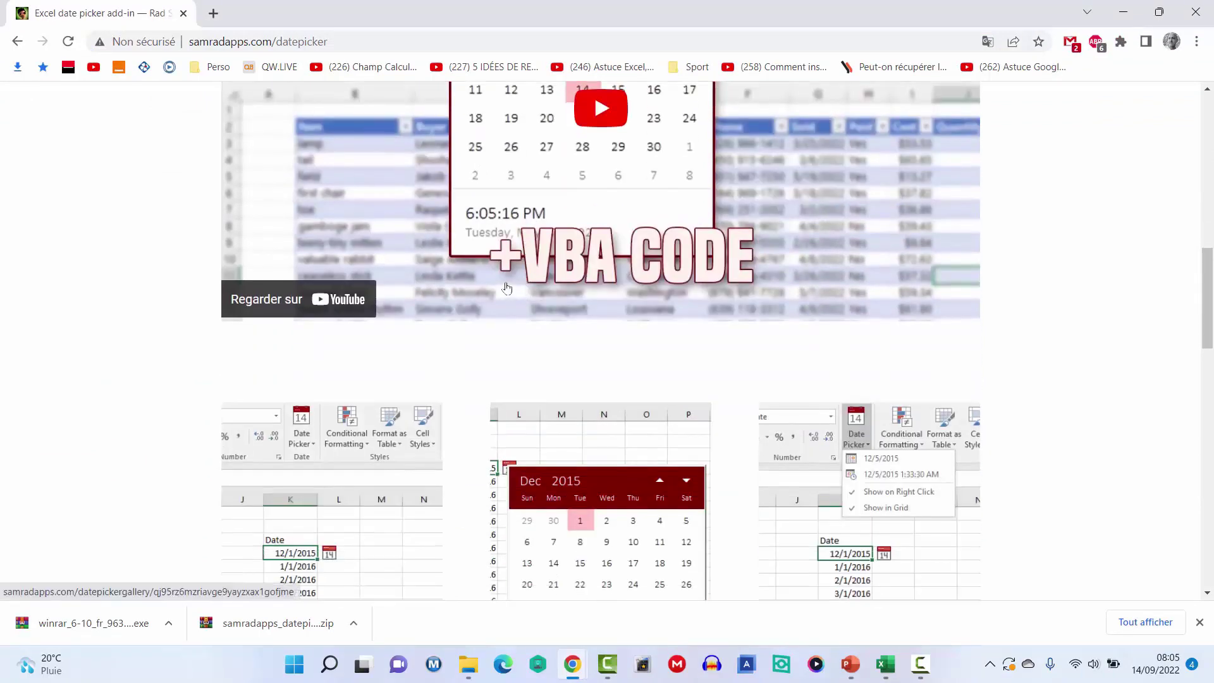
scroll(506, 288, "down", 2)
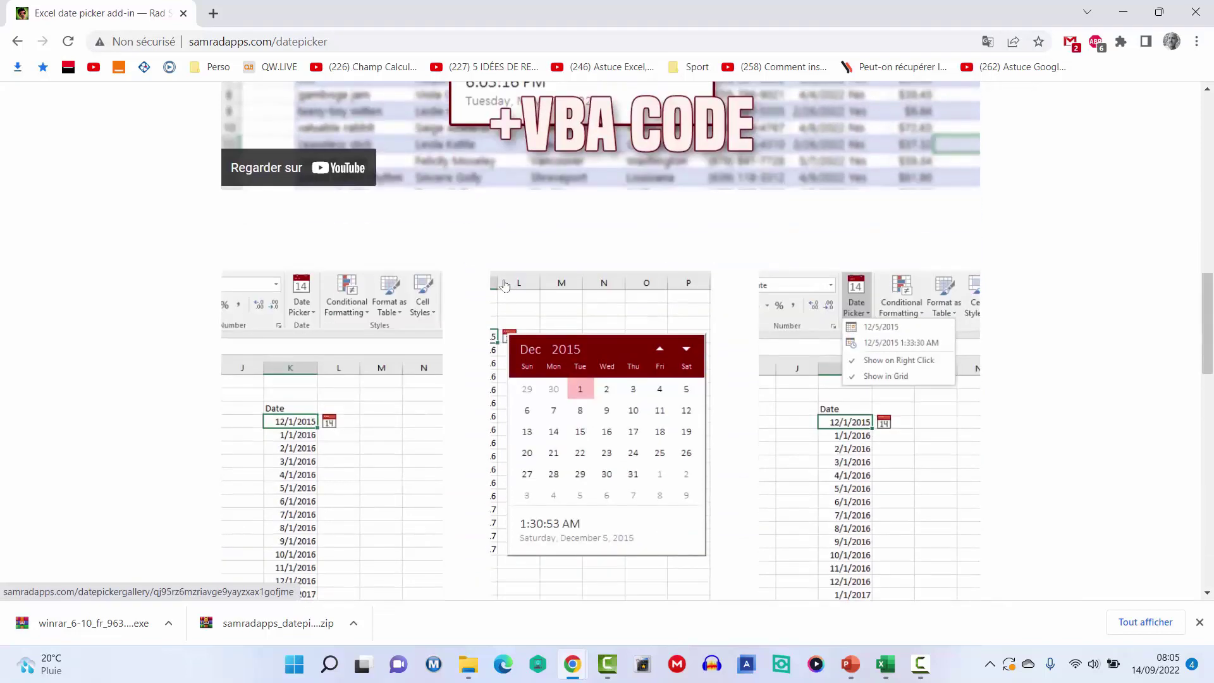
scroll(504, 286, "down", 2)
scroll(504, 278, "down", 3)
scroll(505, 282, "down", 1)
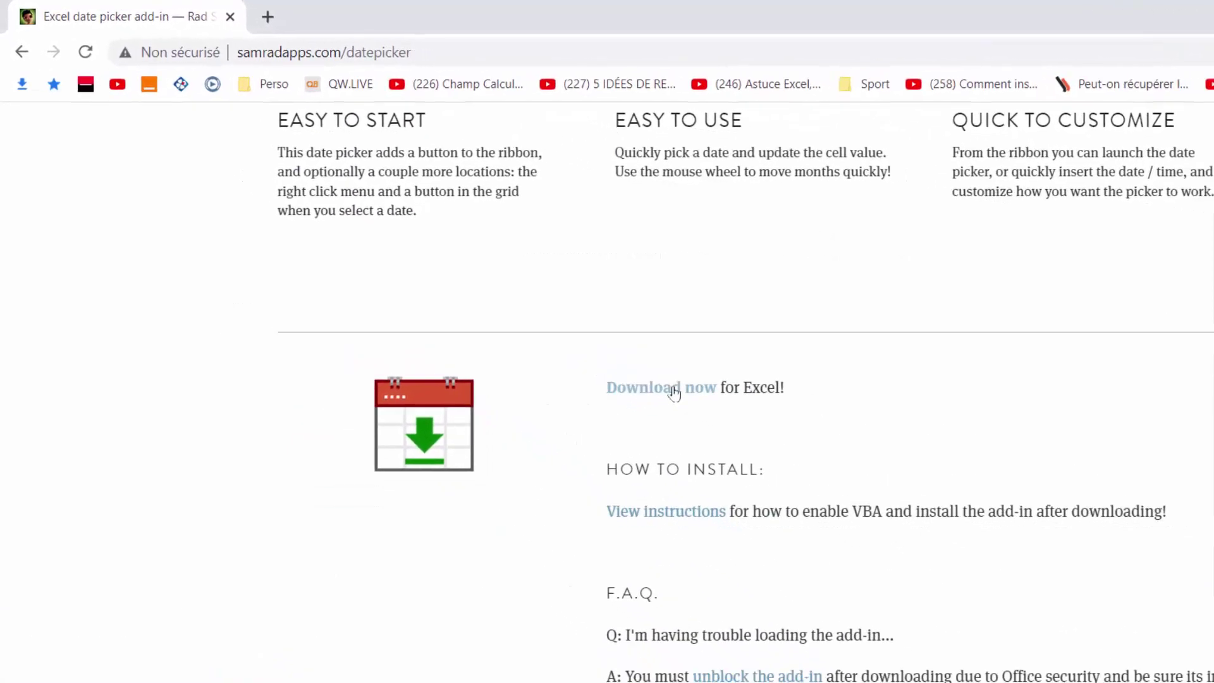
left_click(708, 412)
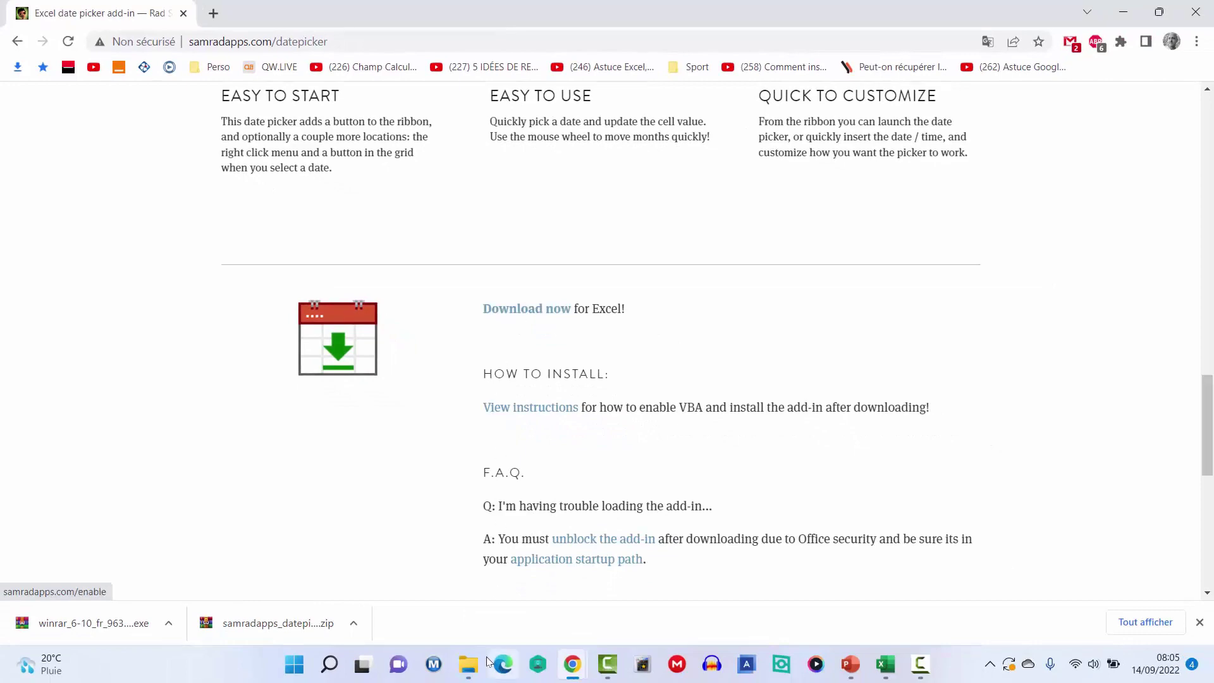
left_click(468, 664)
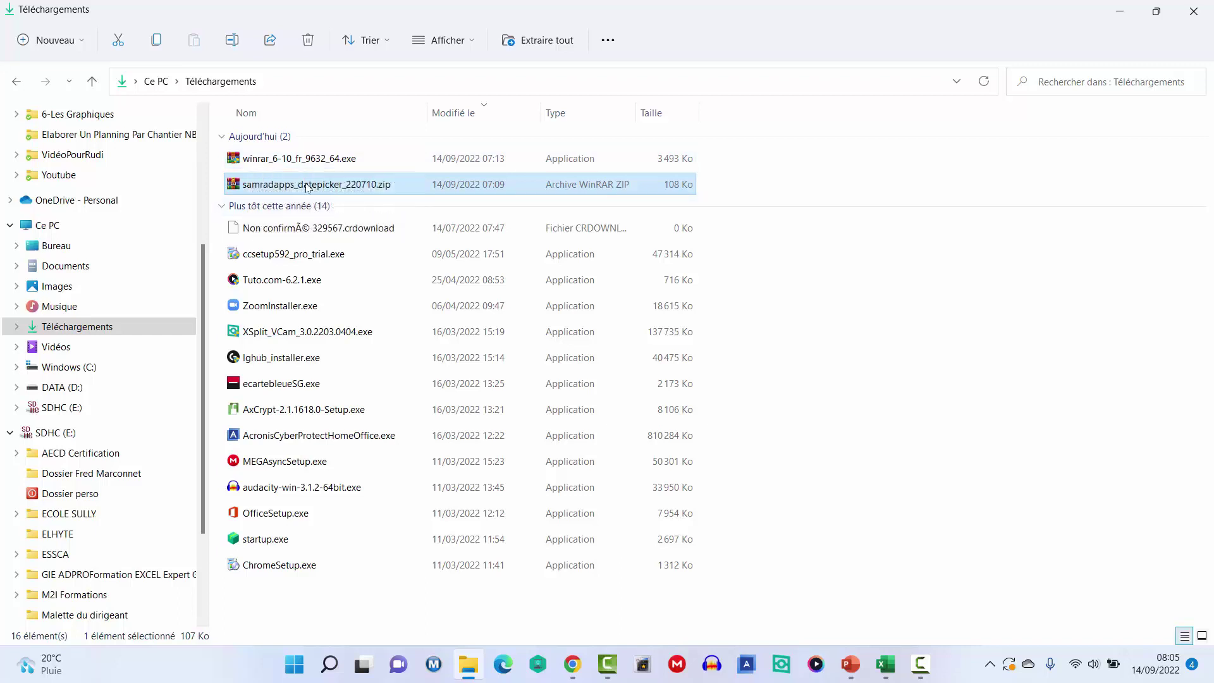
left_click(308, 188)
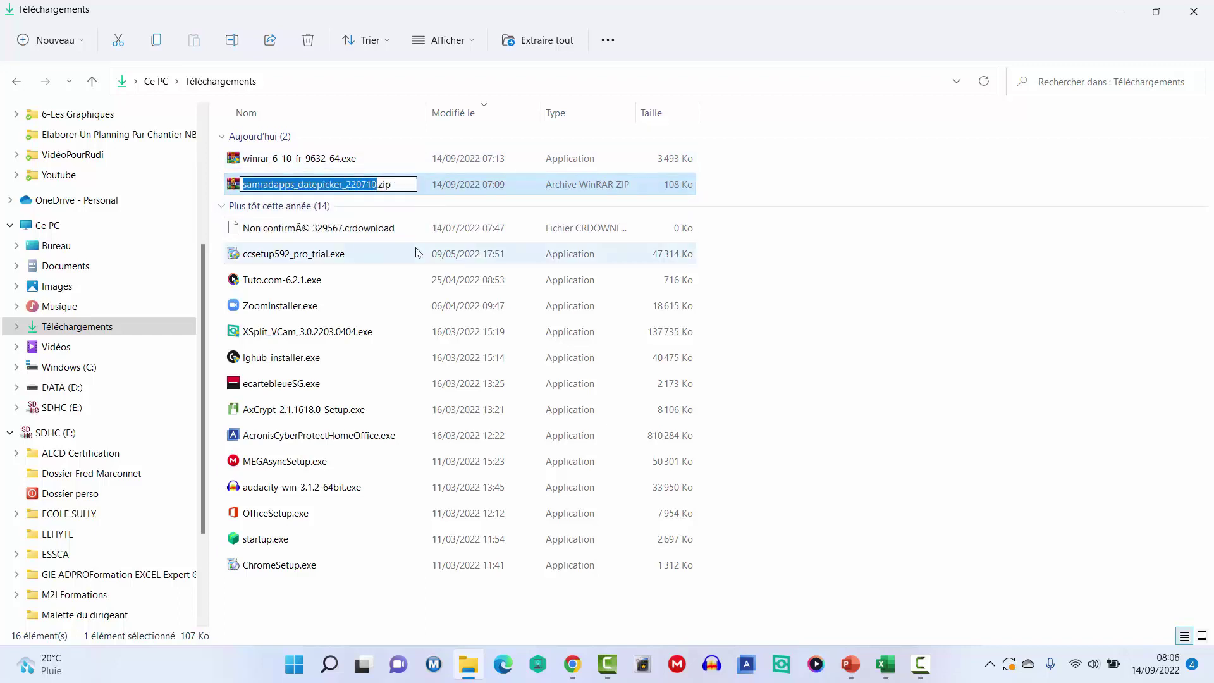
key("Escape")
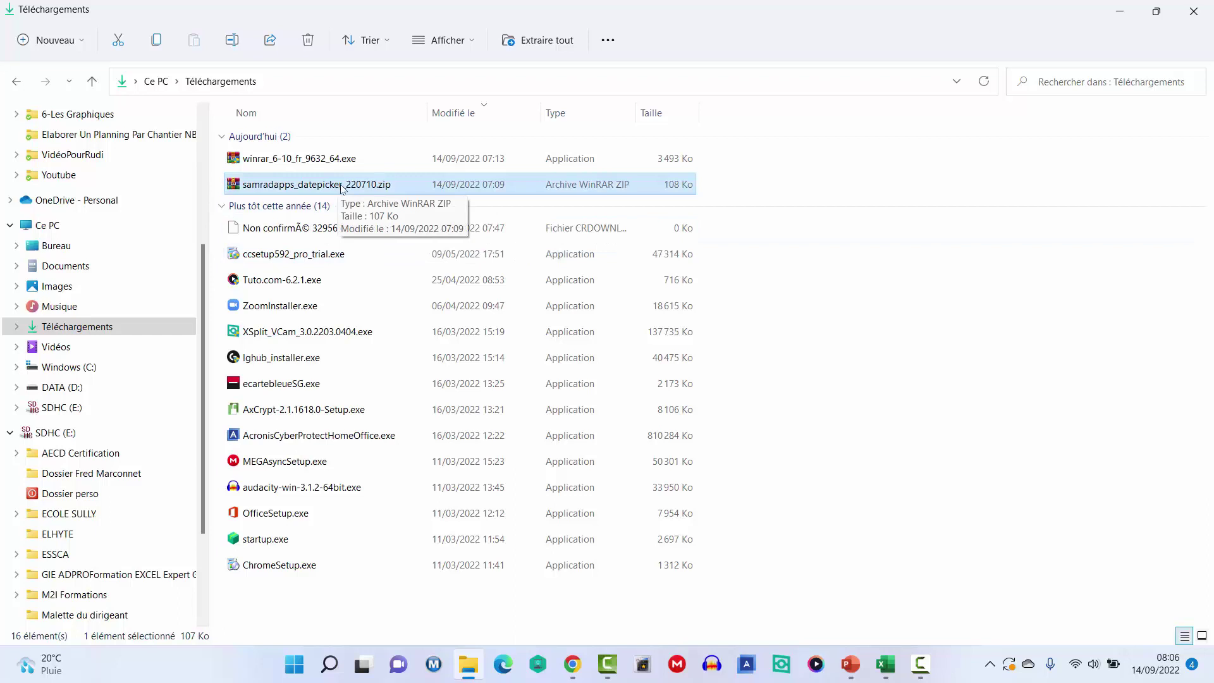
right_click(342, 189)
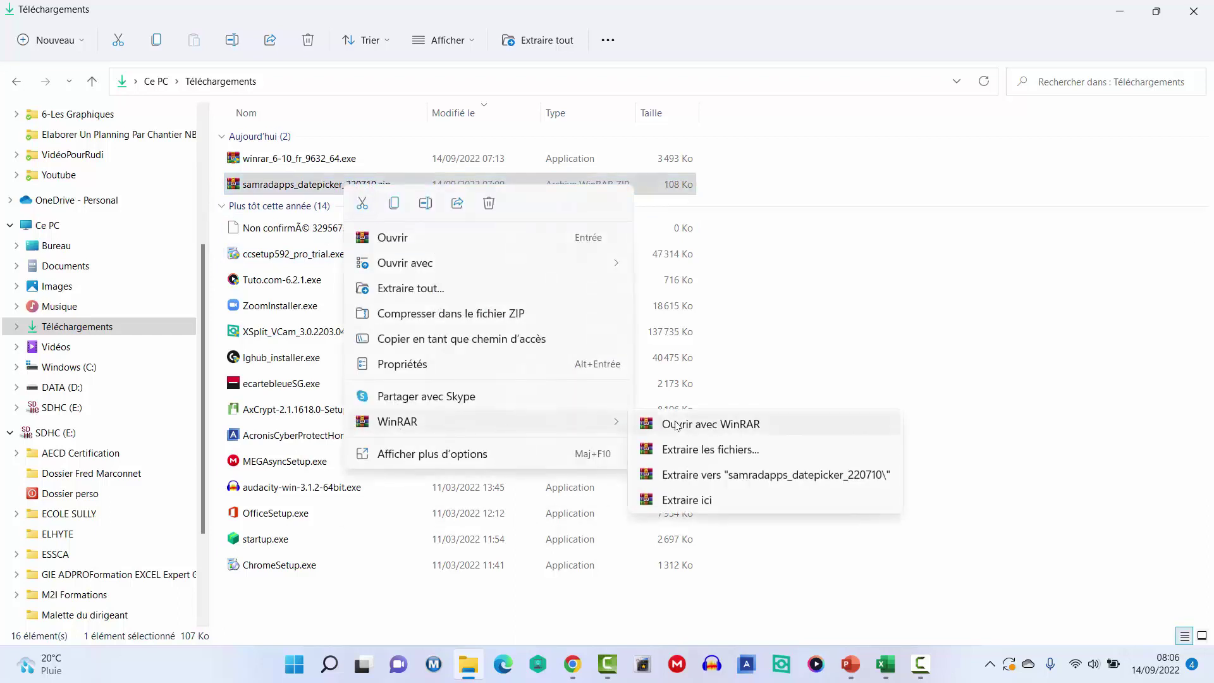
mouse_move(488, 421)
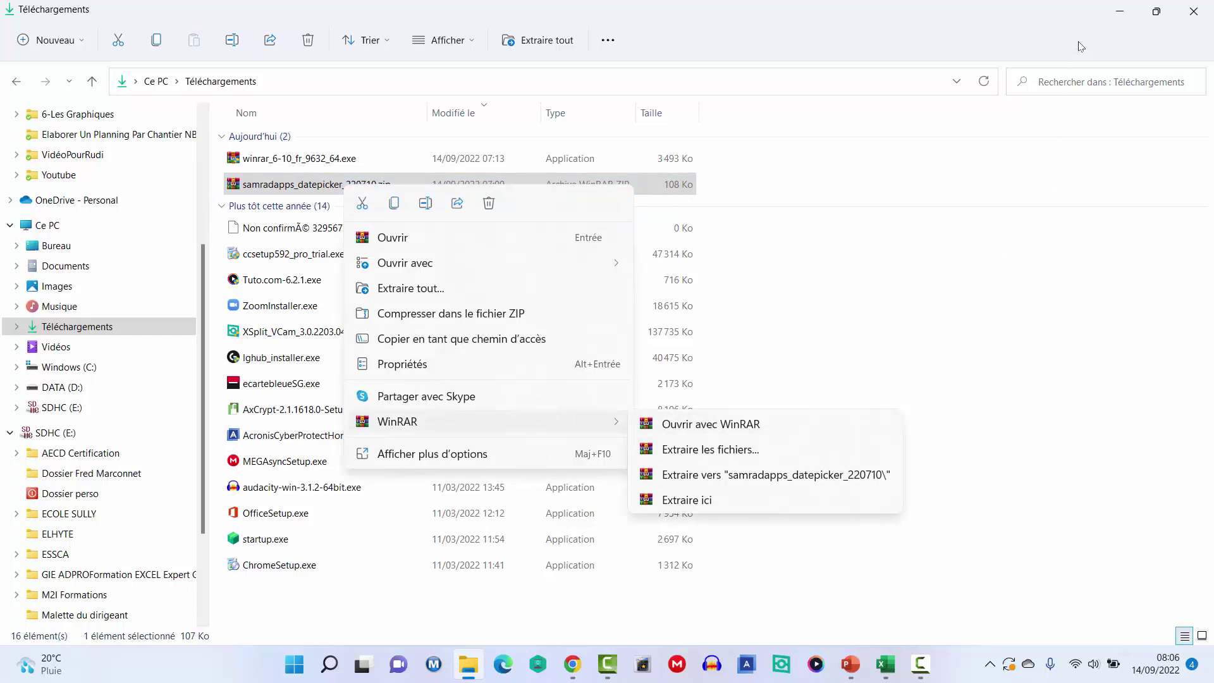
left_click(1121, 14)
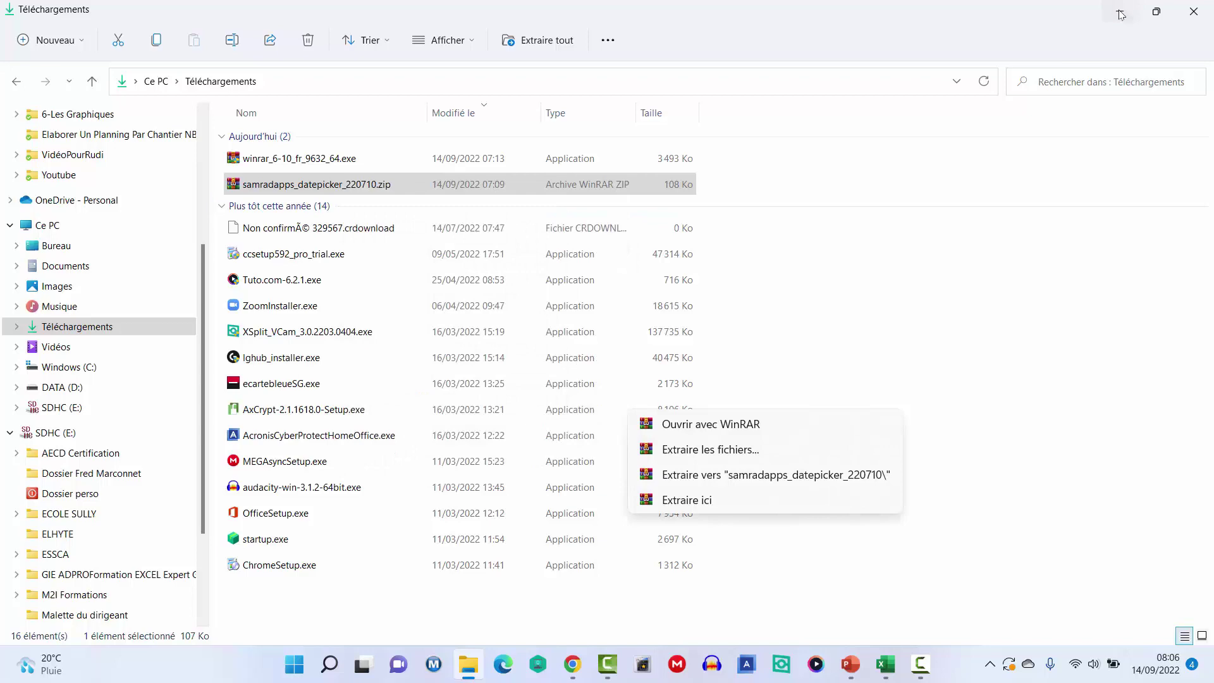
left_click(1121, 14)
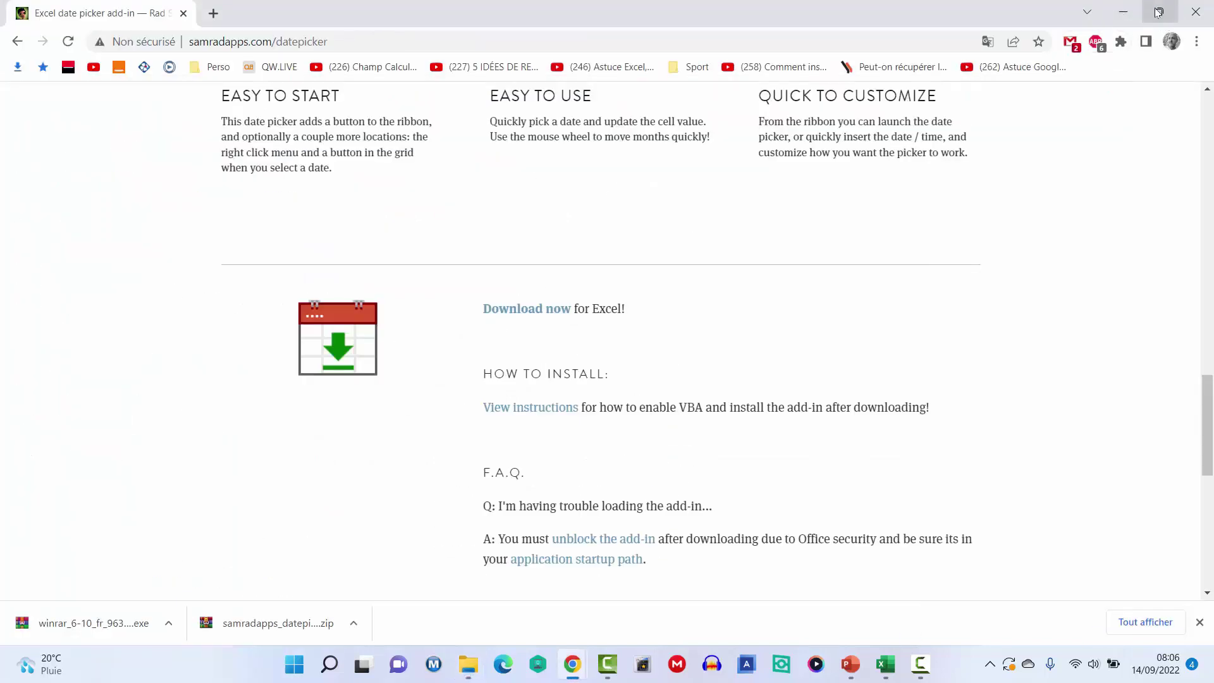
- Minimize Chrome and Excel to the desktop, then restore Classeur1 with C5 selected
left_click(1123, 13)
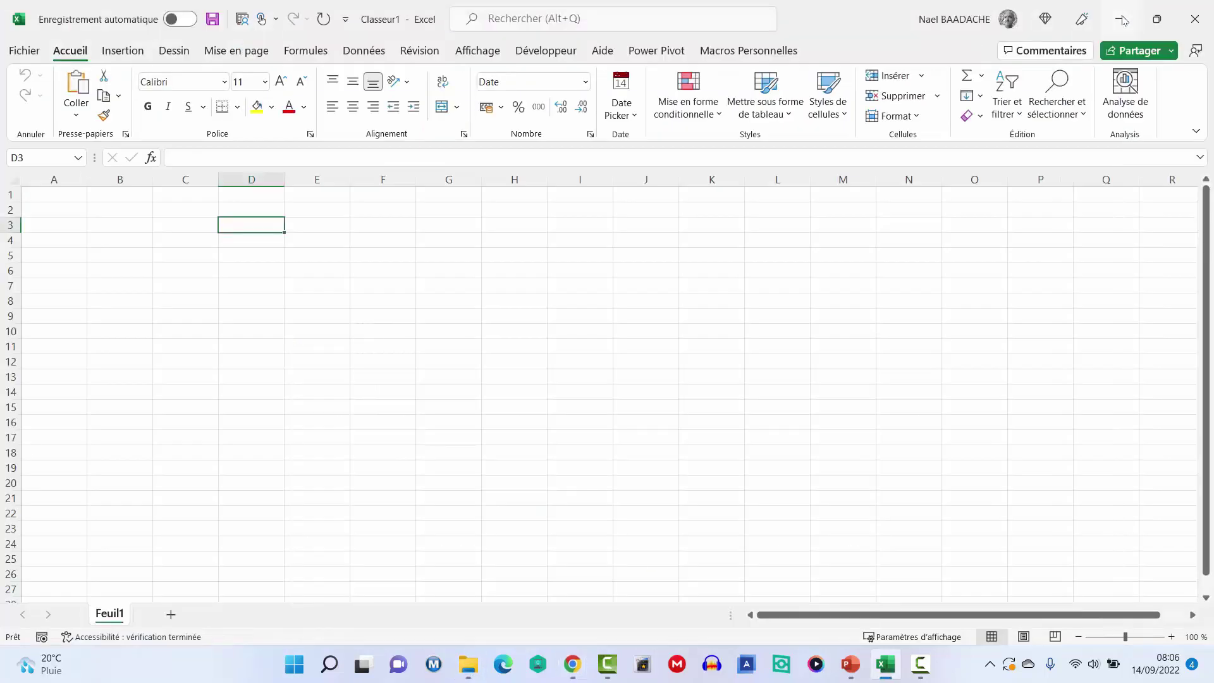
left_click(1123, 19)
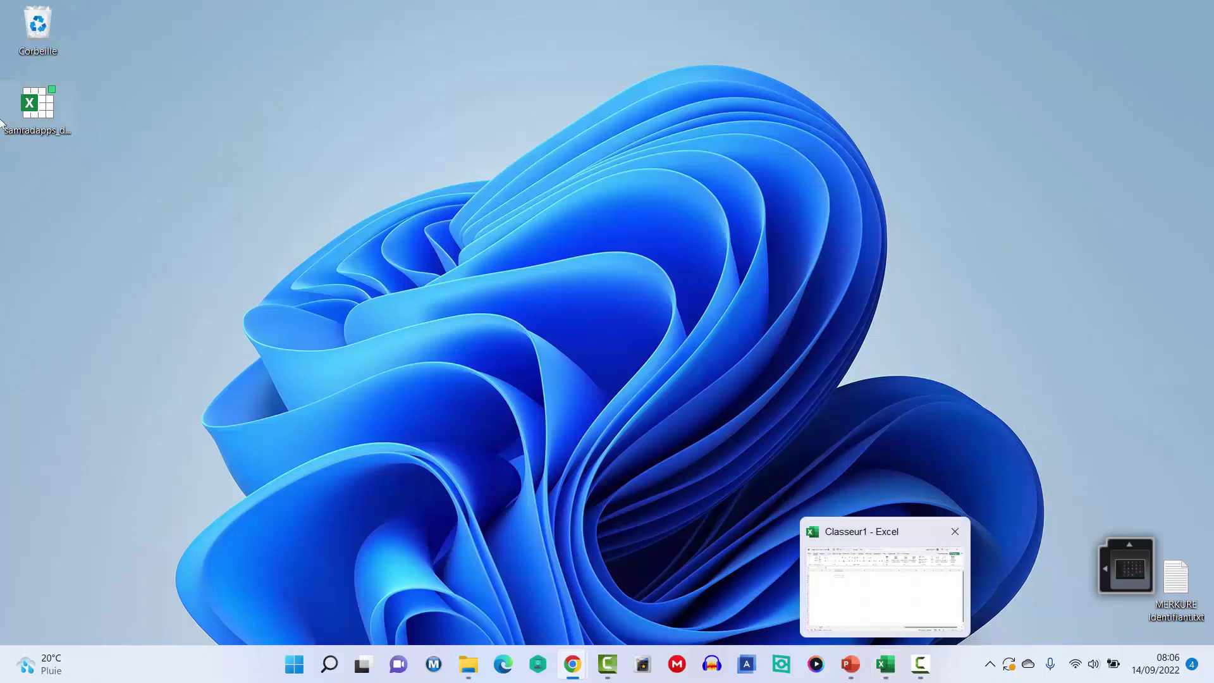
left_click(886, 664)
left_click(182, 258)
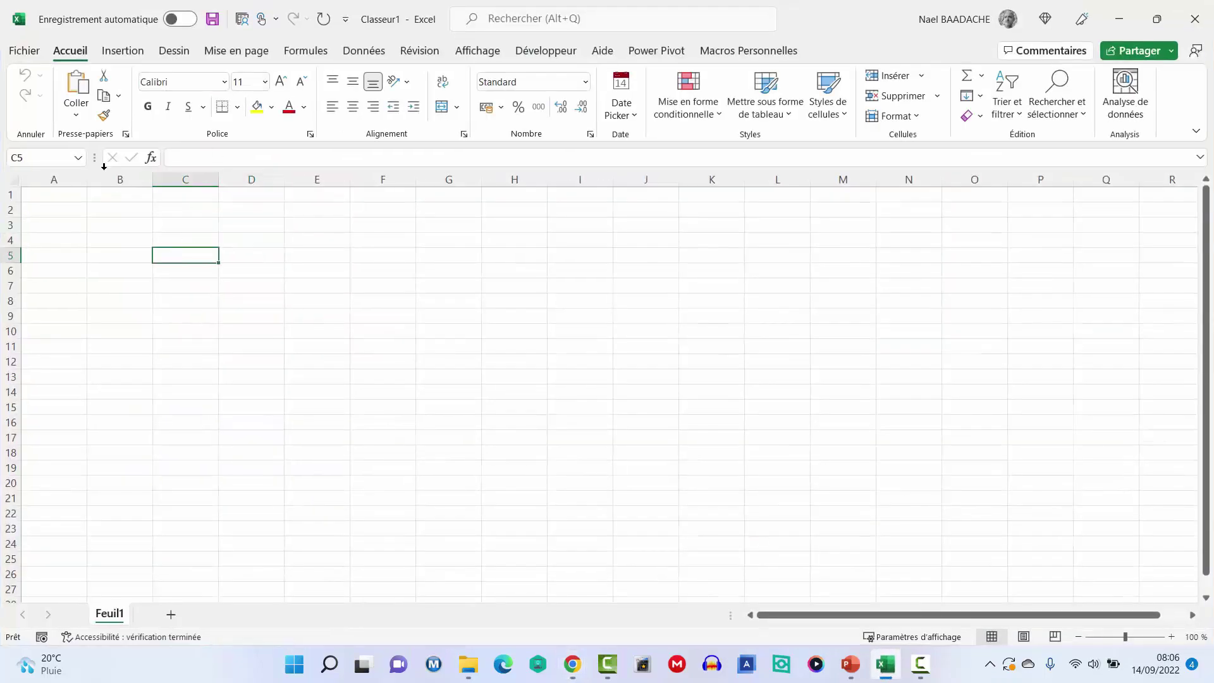
- Open the Compléments Excel manager from Options > Compléments
left_click(24, 51)
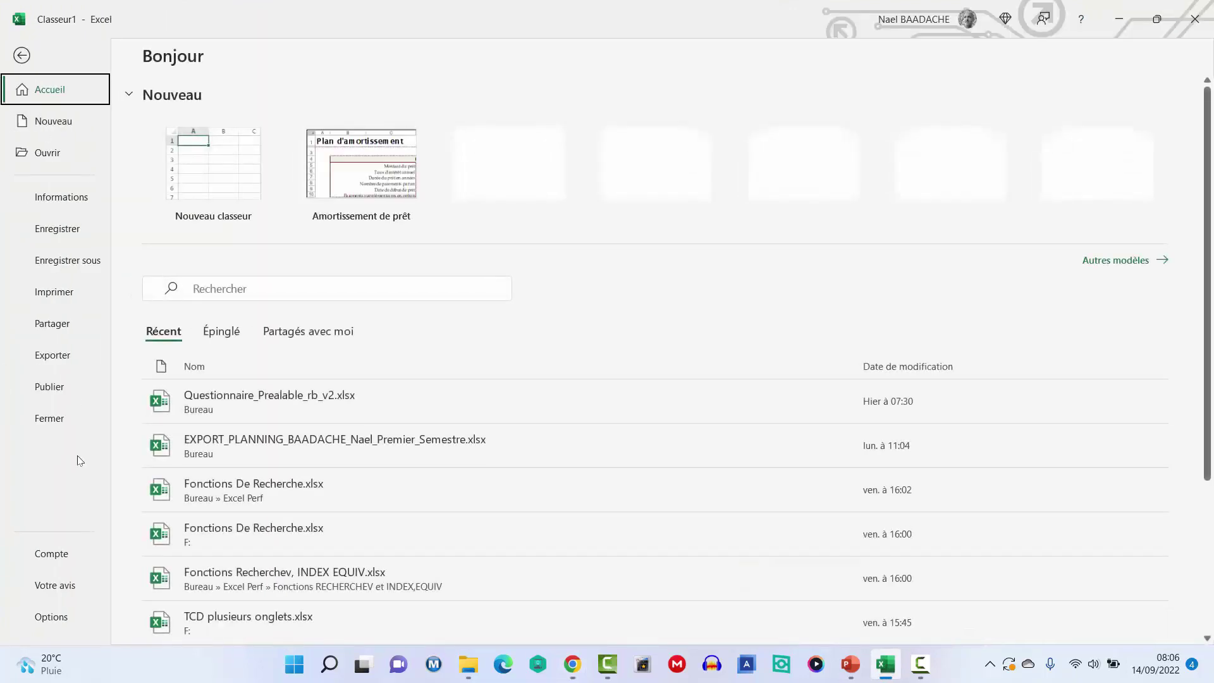
left_click(58, 622)
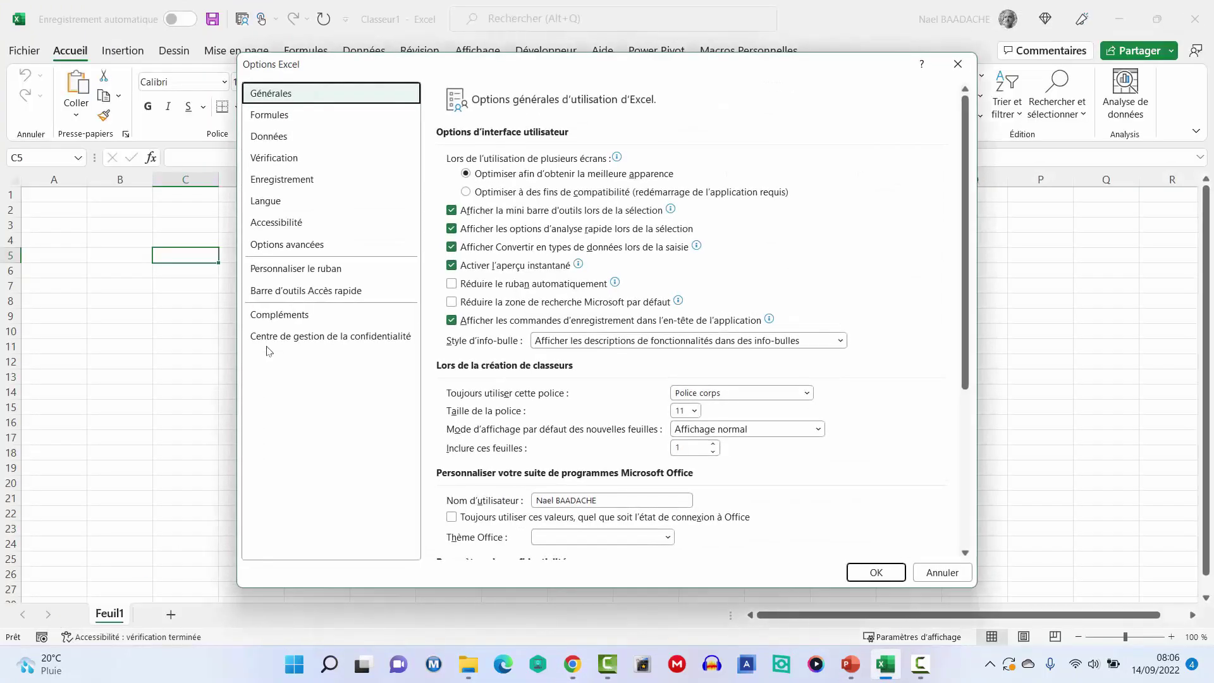
left_click(298, 317)
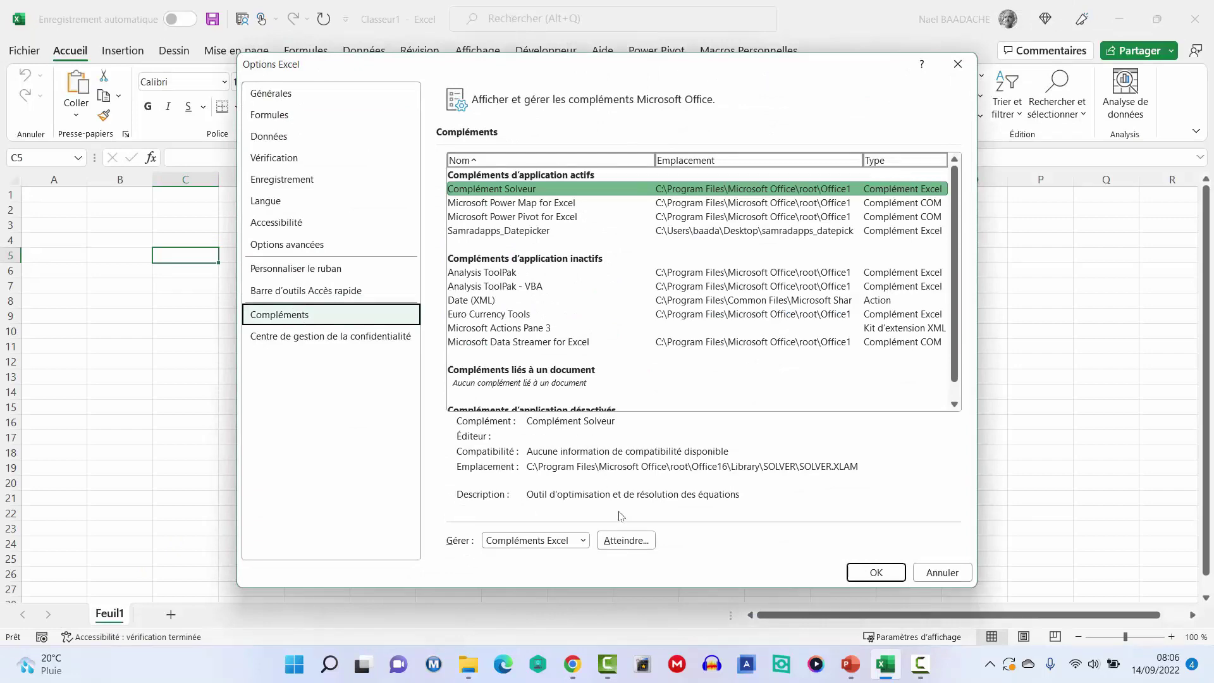
left_click(583, 542)
left_click(584, 544)
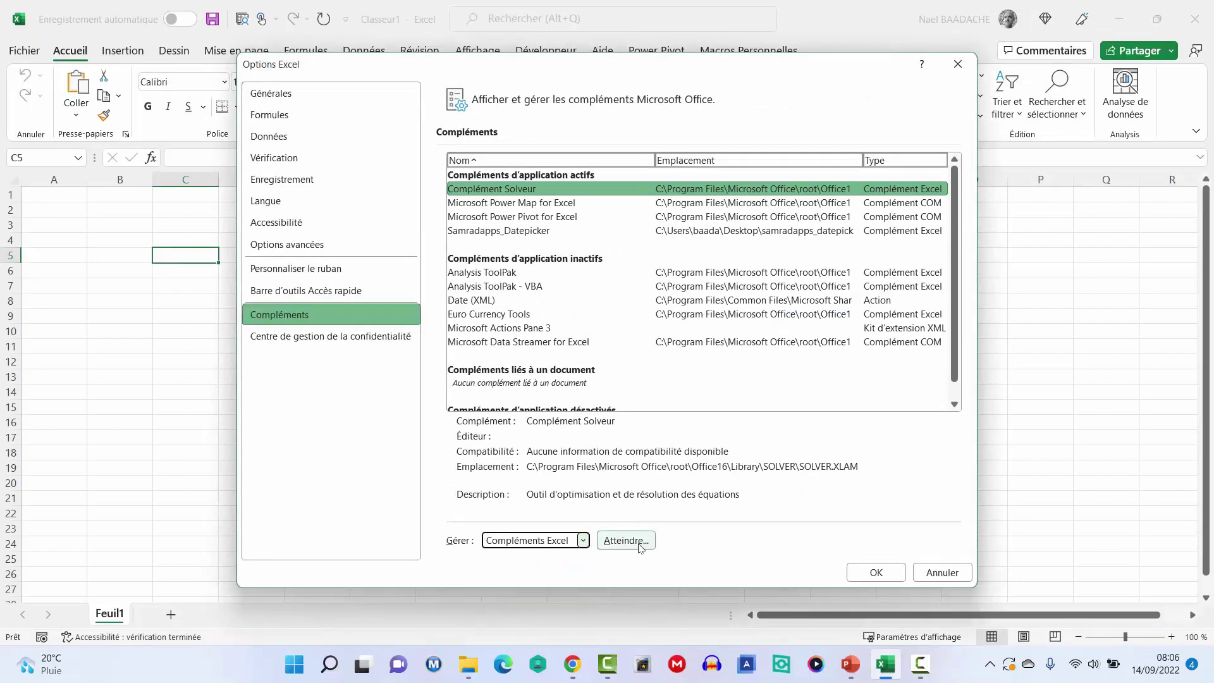
left_click(639, 544)
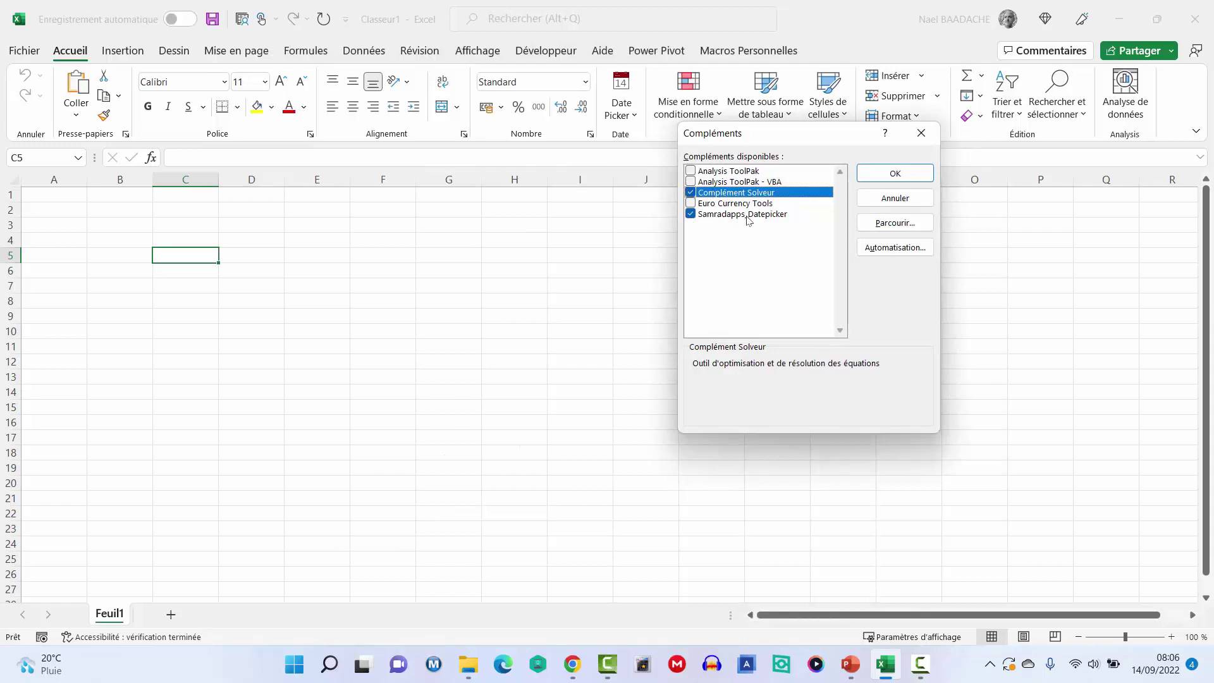
- Load samradapps_datepicker.xlam from Bureau as an Excel add-in
left_click(893, 223)
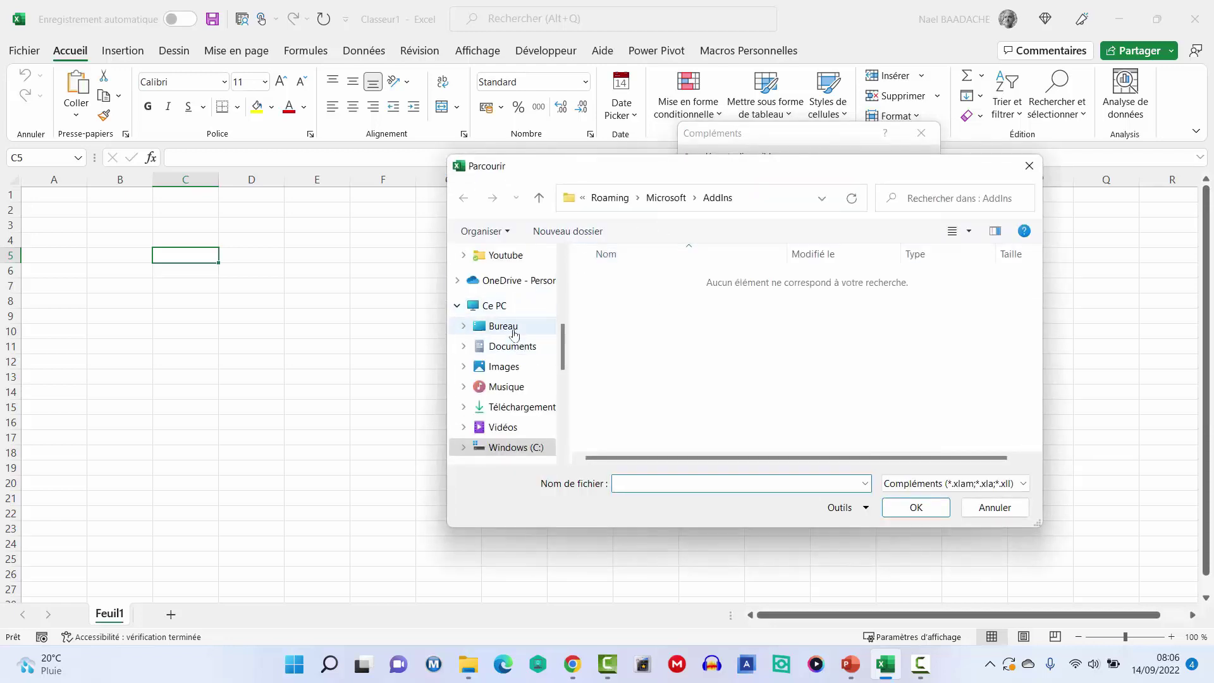
left_click(514, 326)
left_click(902, 297)
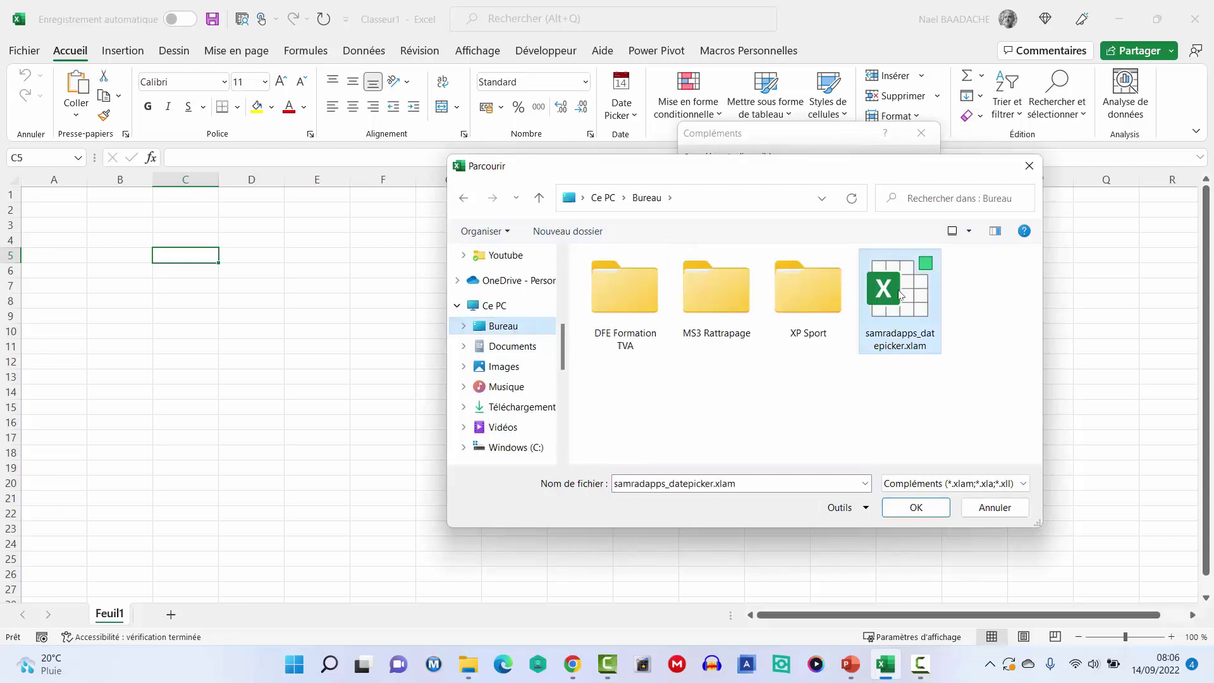
left_click(918, 515)
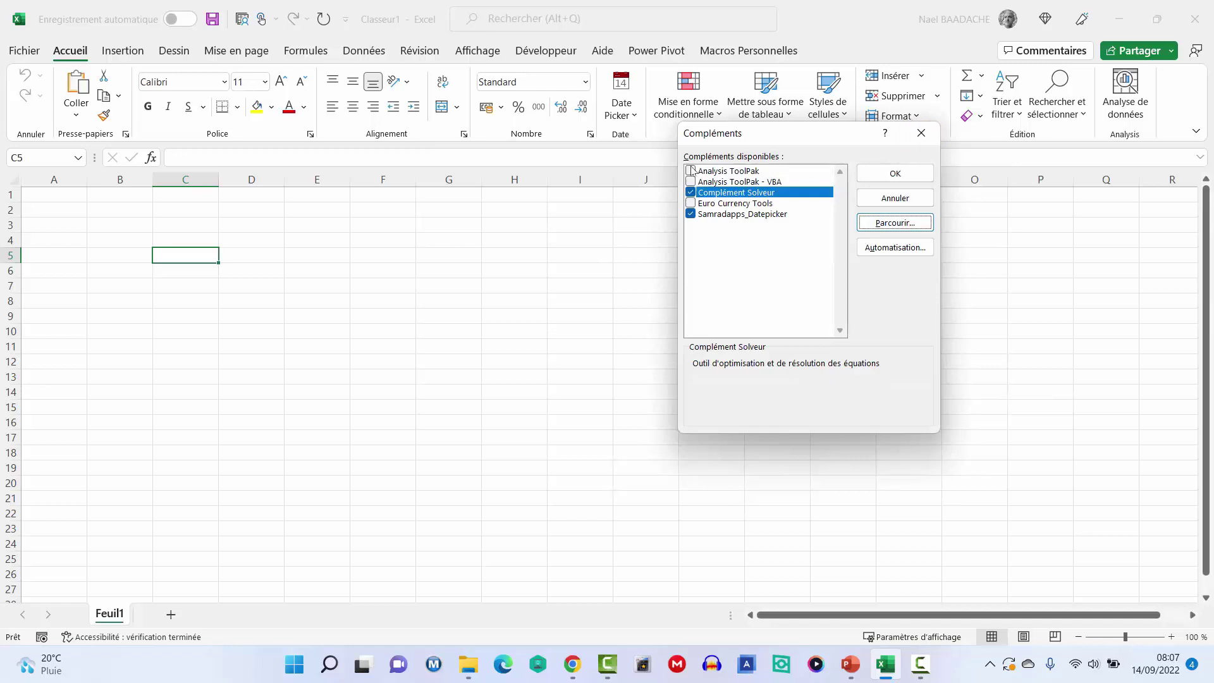
- Confirm the Samradapps_Datepicker add-in and insert today's date 14/09/2022 into E3
left_click(894, 177)
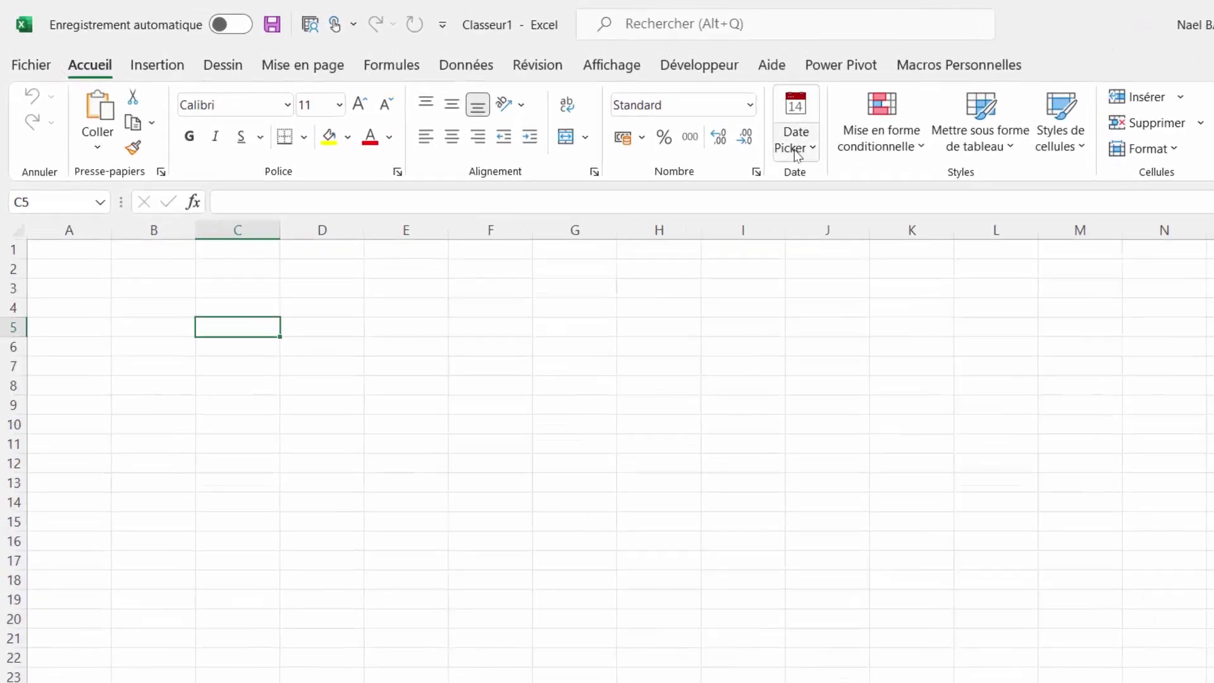
left_click(946, 185)
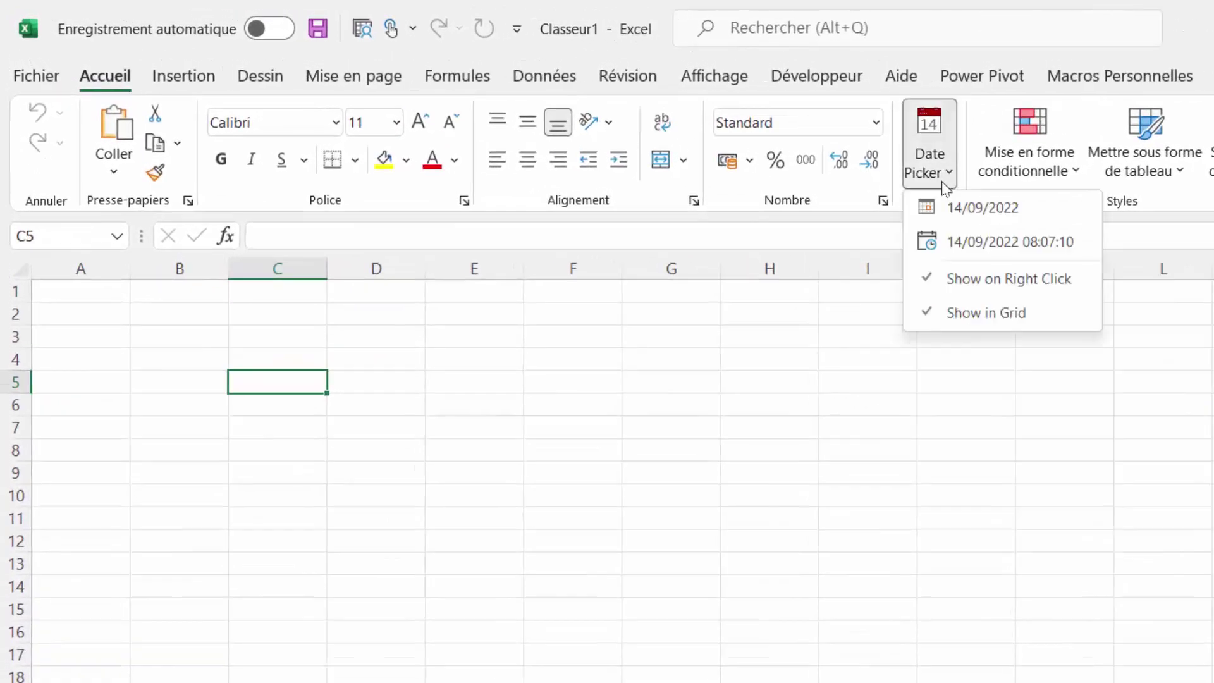
key("Escape")
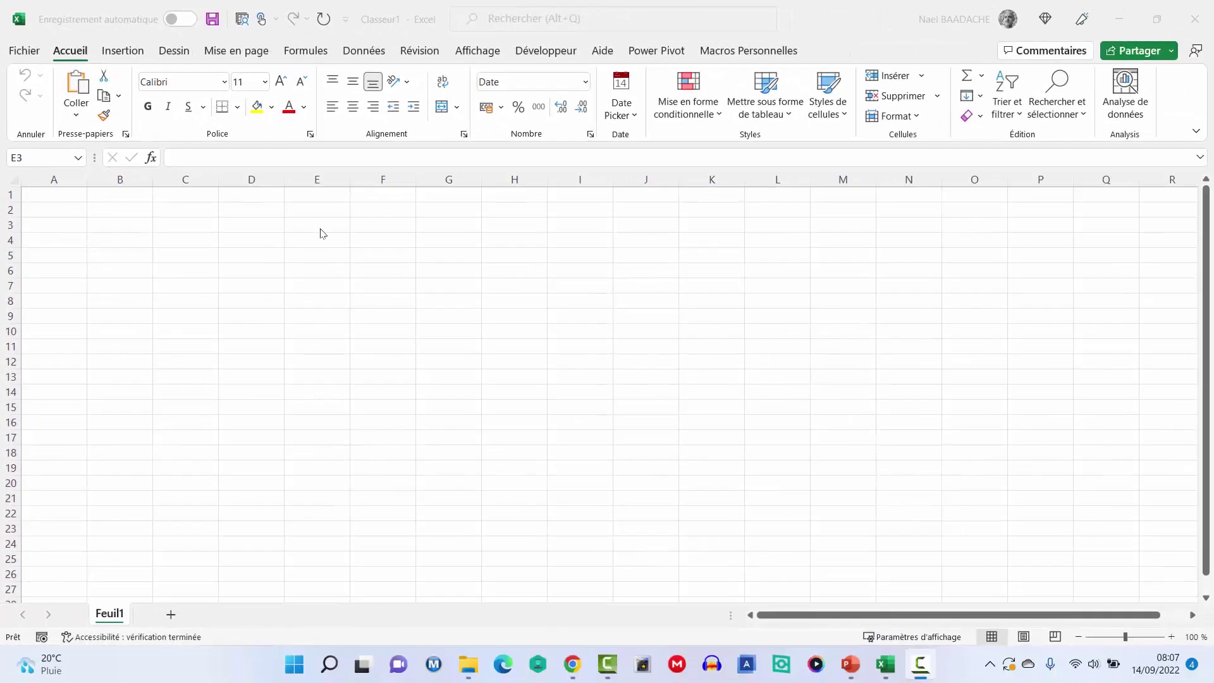
left_click(322, 230)
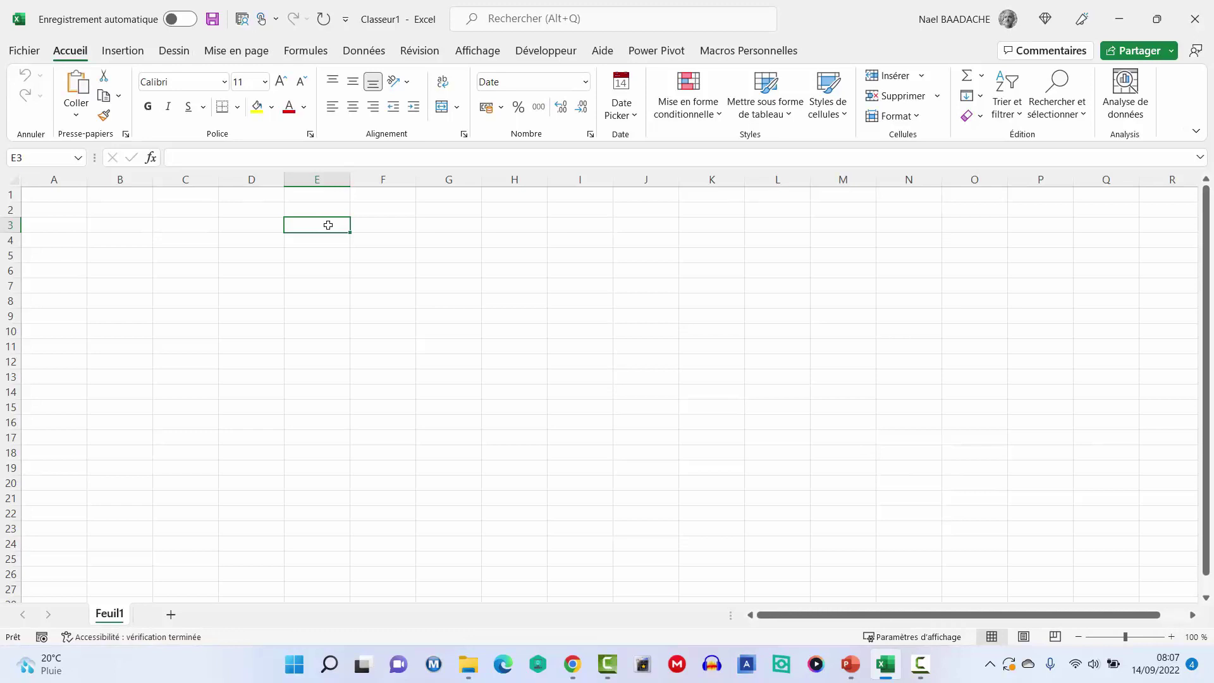
left_click(630, 119)
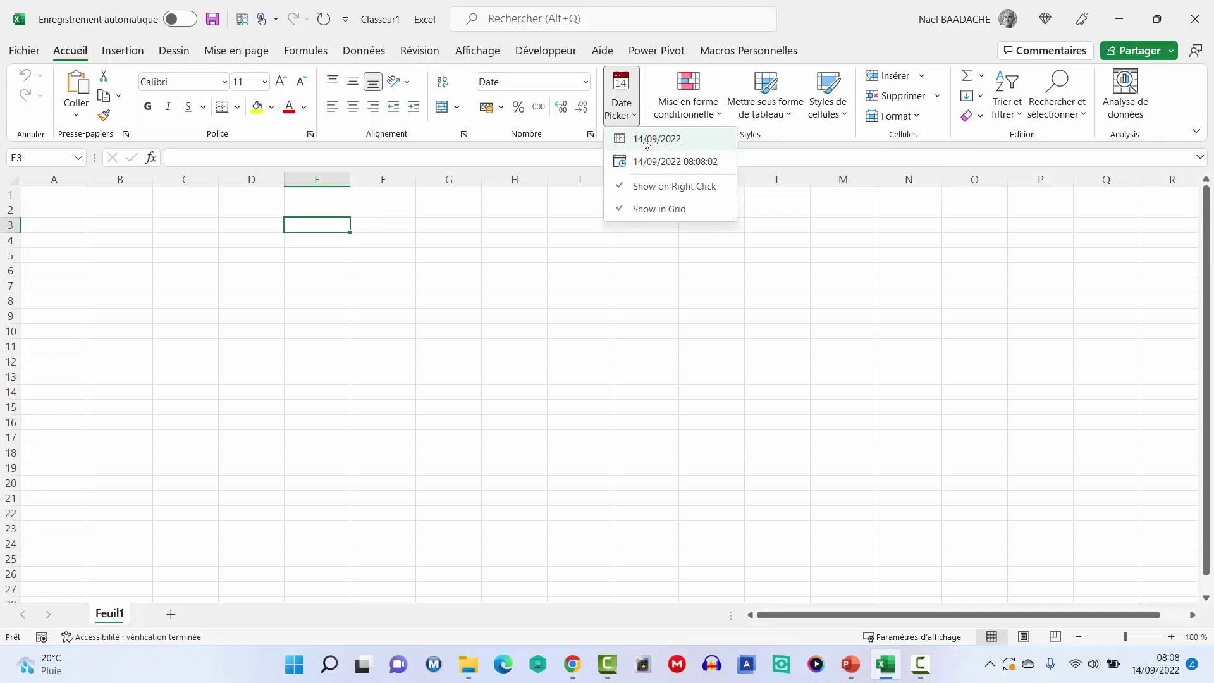
left_click(646, 143)
- Try E4's pop-up calendar, then select G3 and check the Date Picker insert options
left_click(329, 239)
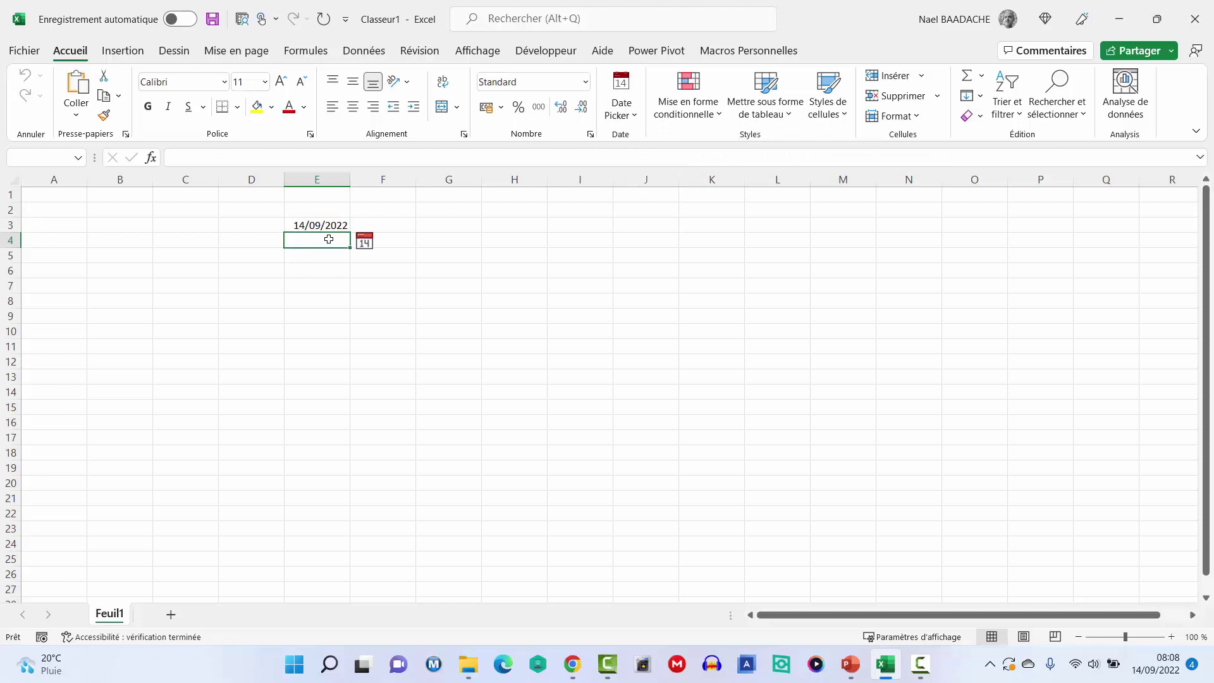
left_click(365, 244)
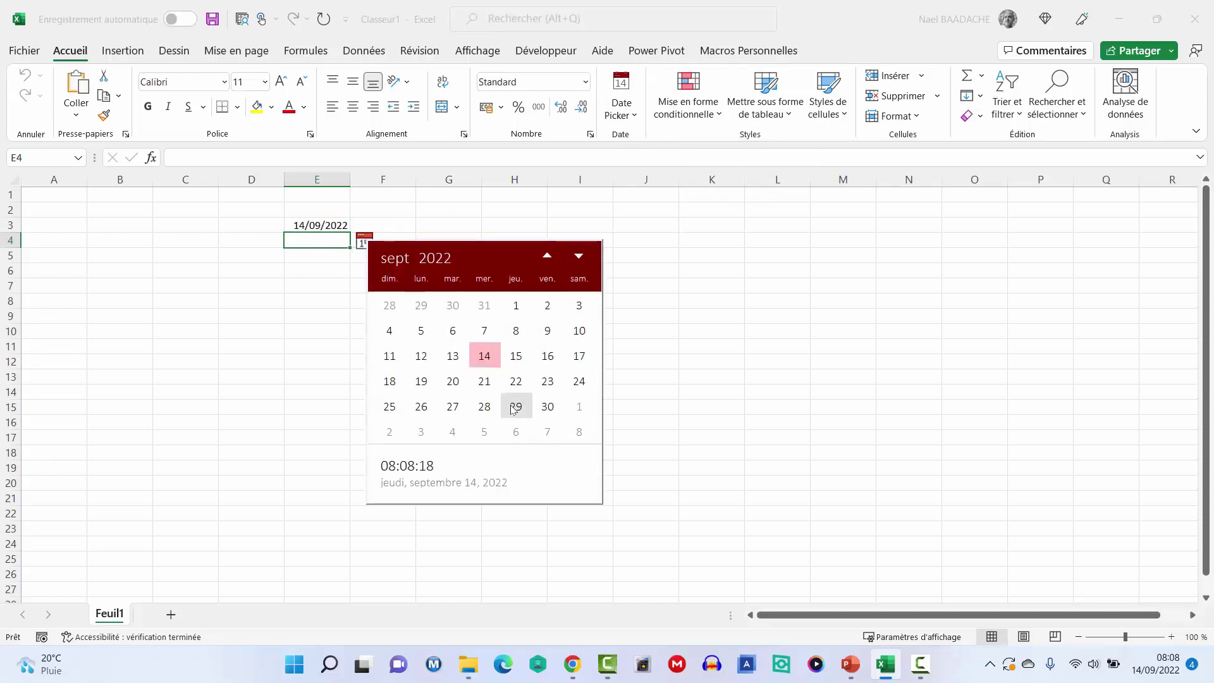
left_click(329, 225)
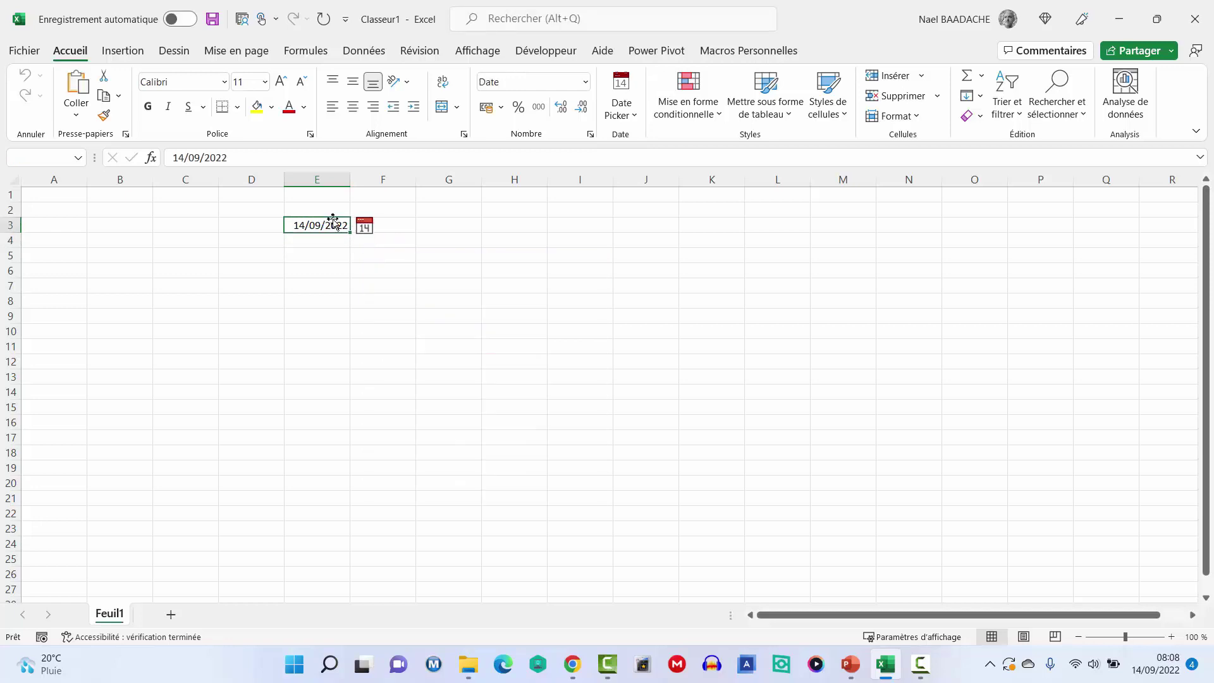
left_click(454, 223)
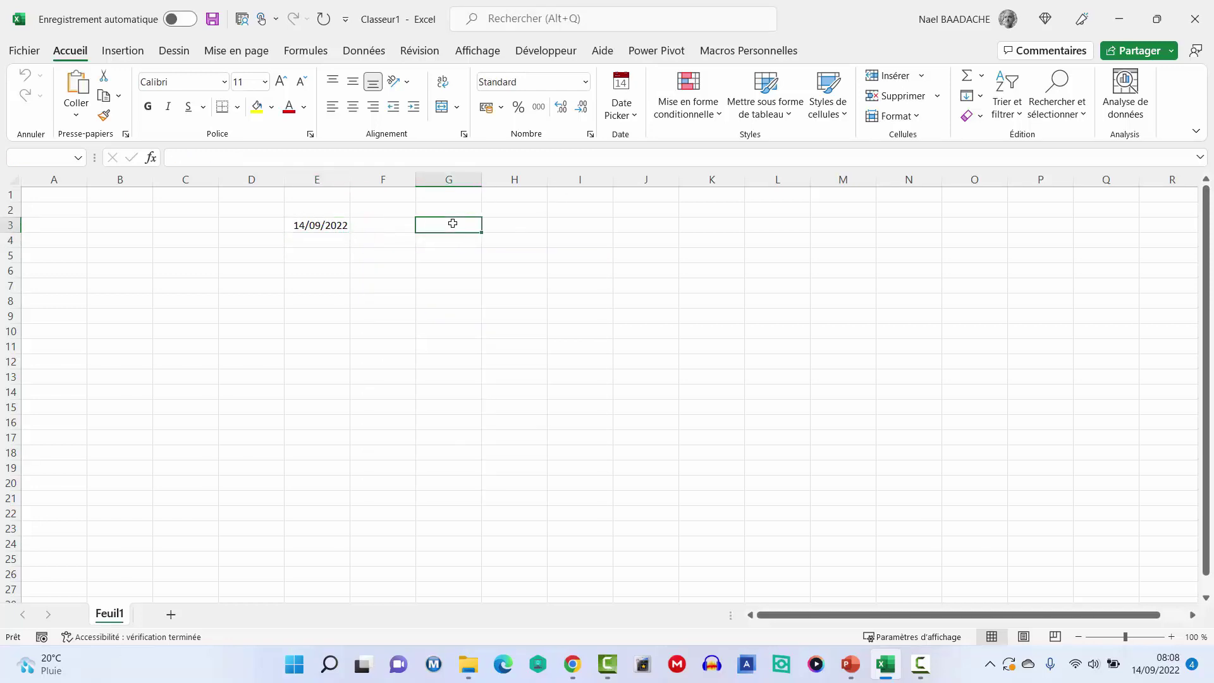
left_click(634, 118)
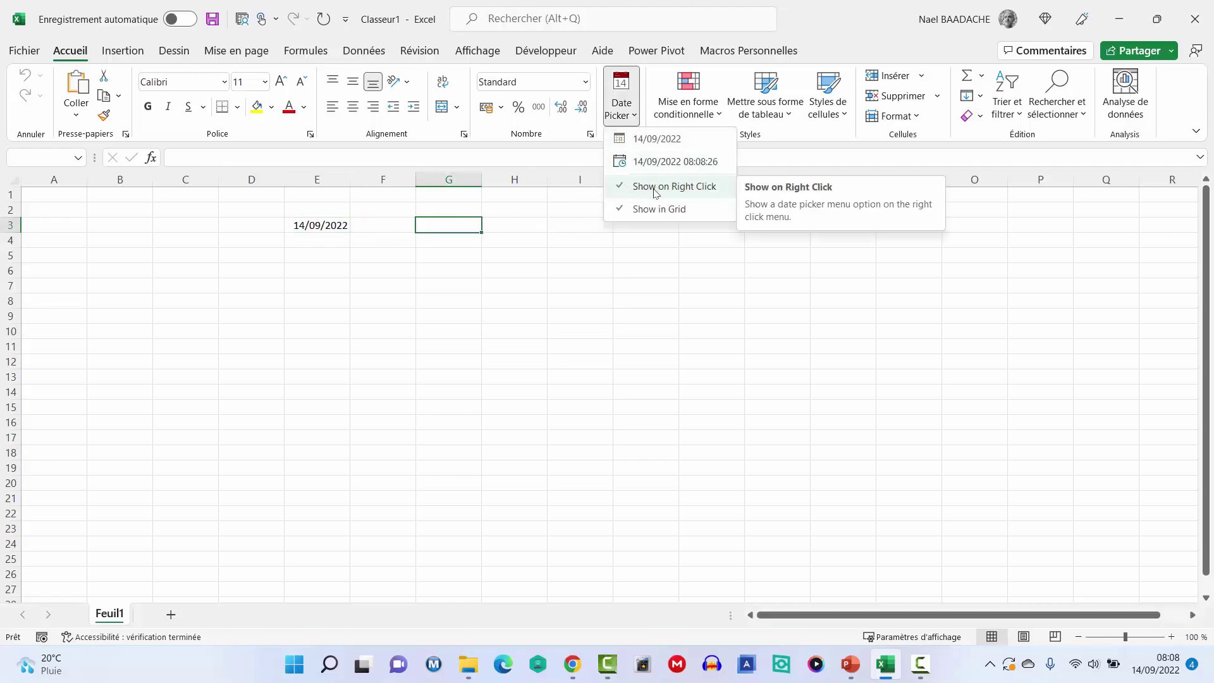
left_click(460, 226)
- Fill G3 with day 21 from the right-click Date Picker calendar, then try G4's calendar
right_click(459, 226)
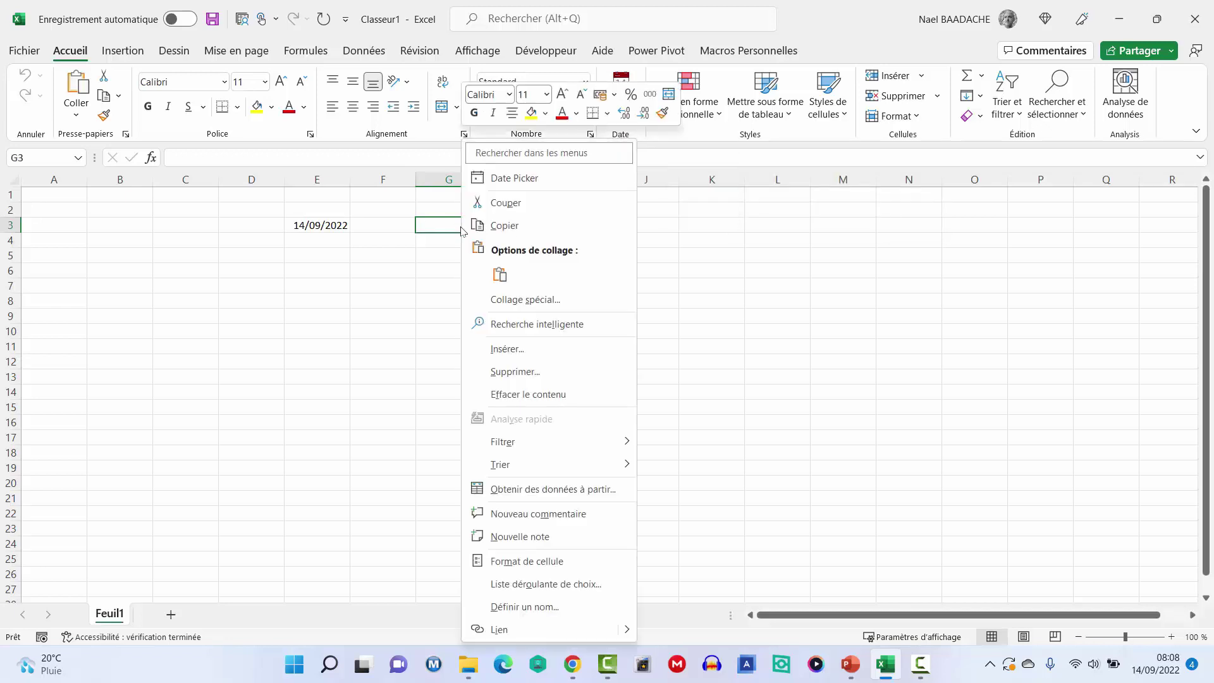
left_click(486, 180)
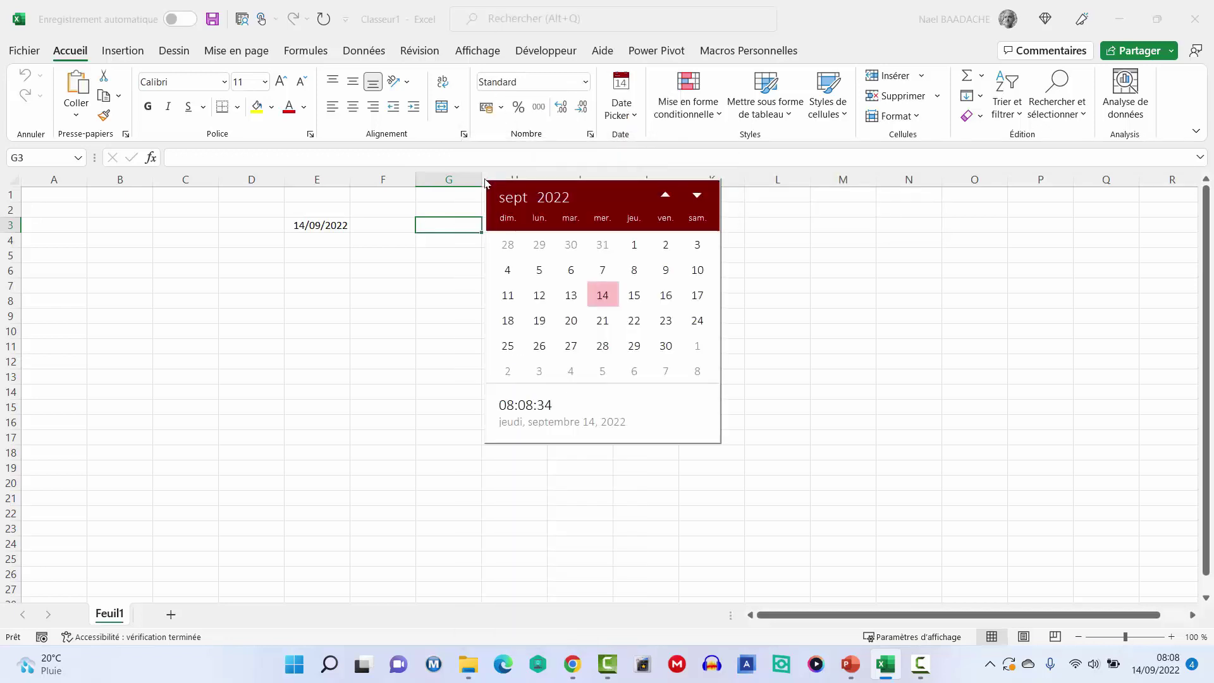
left_click(603, 322)
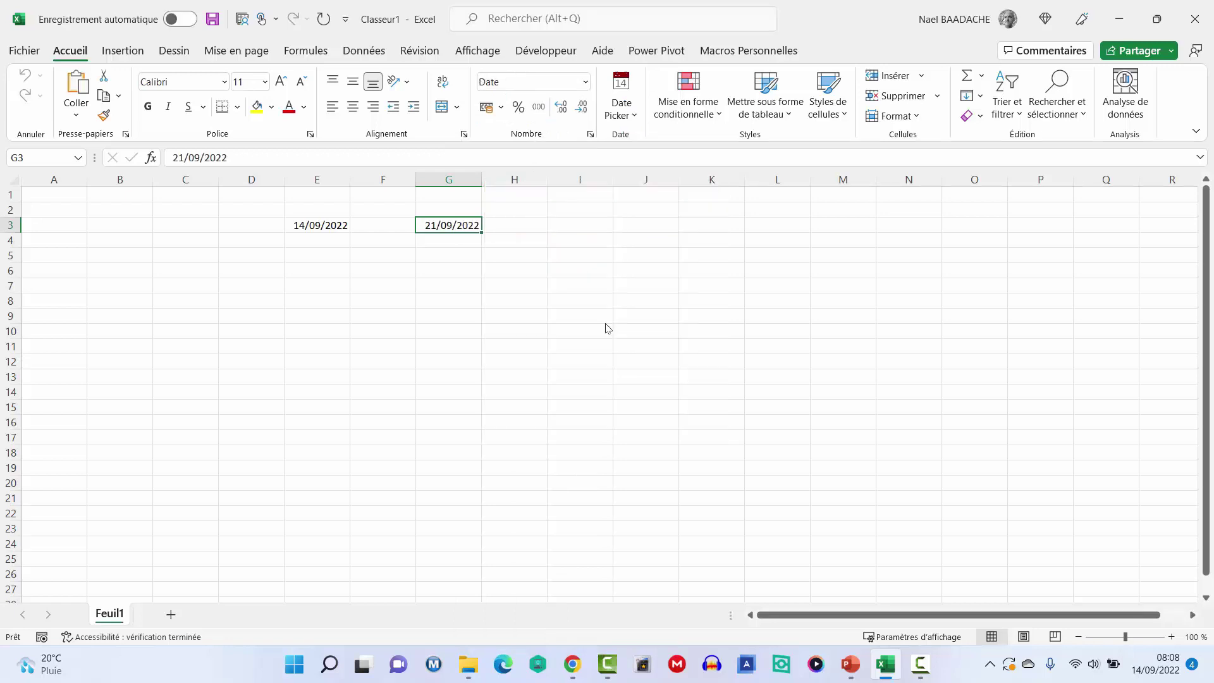
left_click(454, 241)
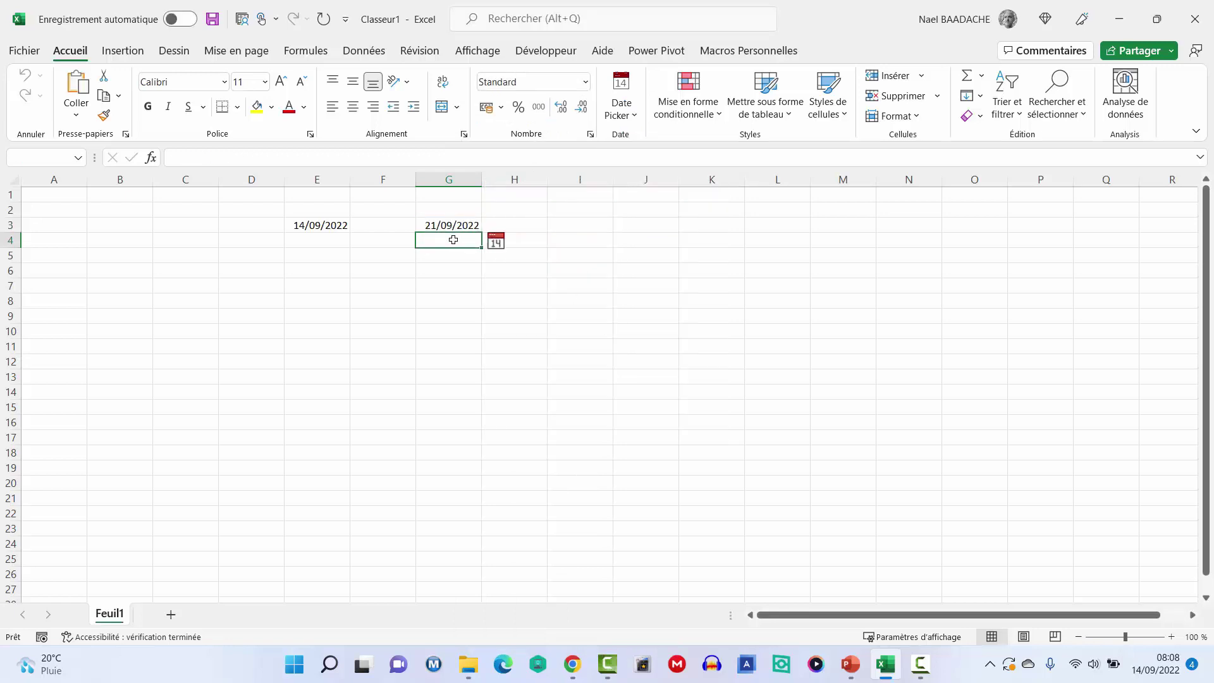
left_click(498, 243)
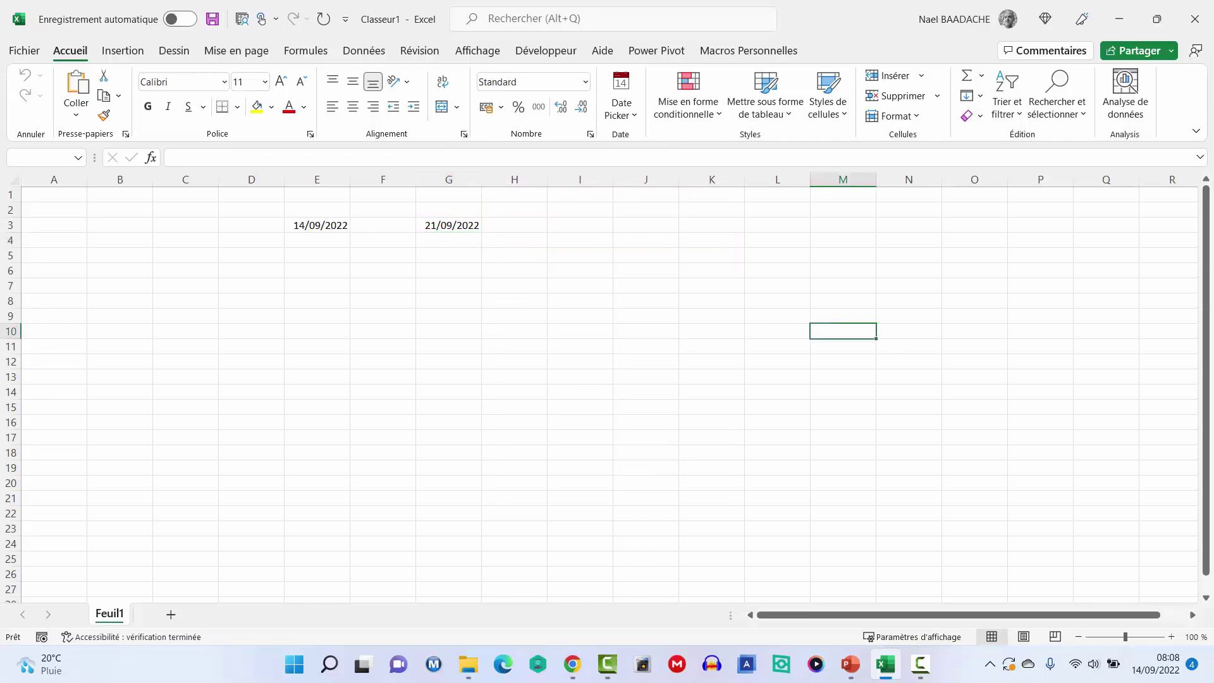
left_click(570, 242)
- Insert the current date-time 14/09/2022 08:10 into I4 and widen column I to fit
left_click(571, 241)
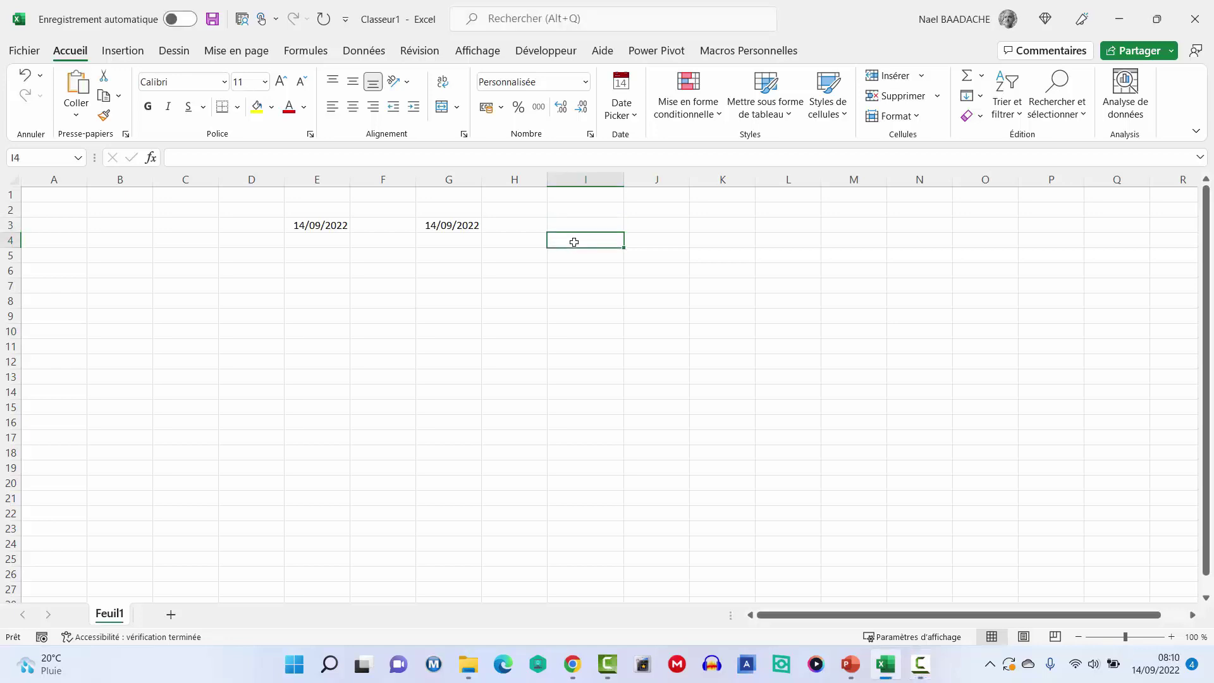
left_click(634, 119)
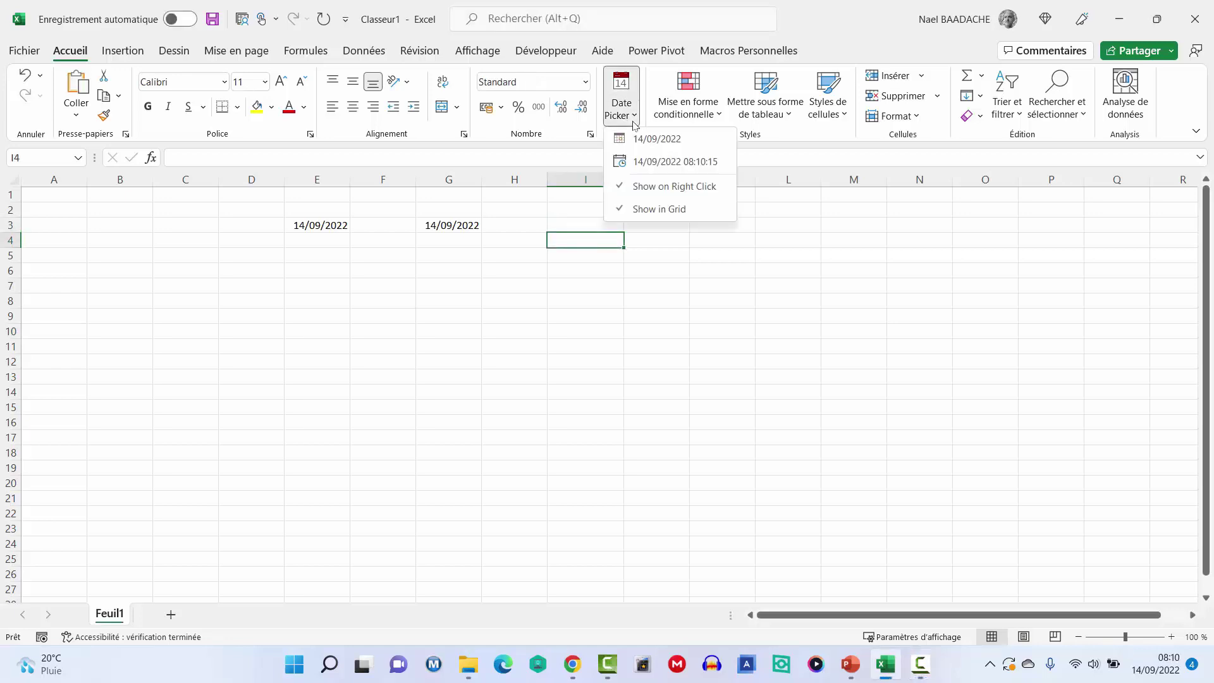
left_click(643, 163)
left_click_drag(621, 177, 645, 179)
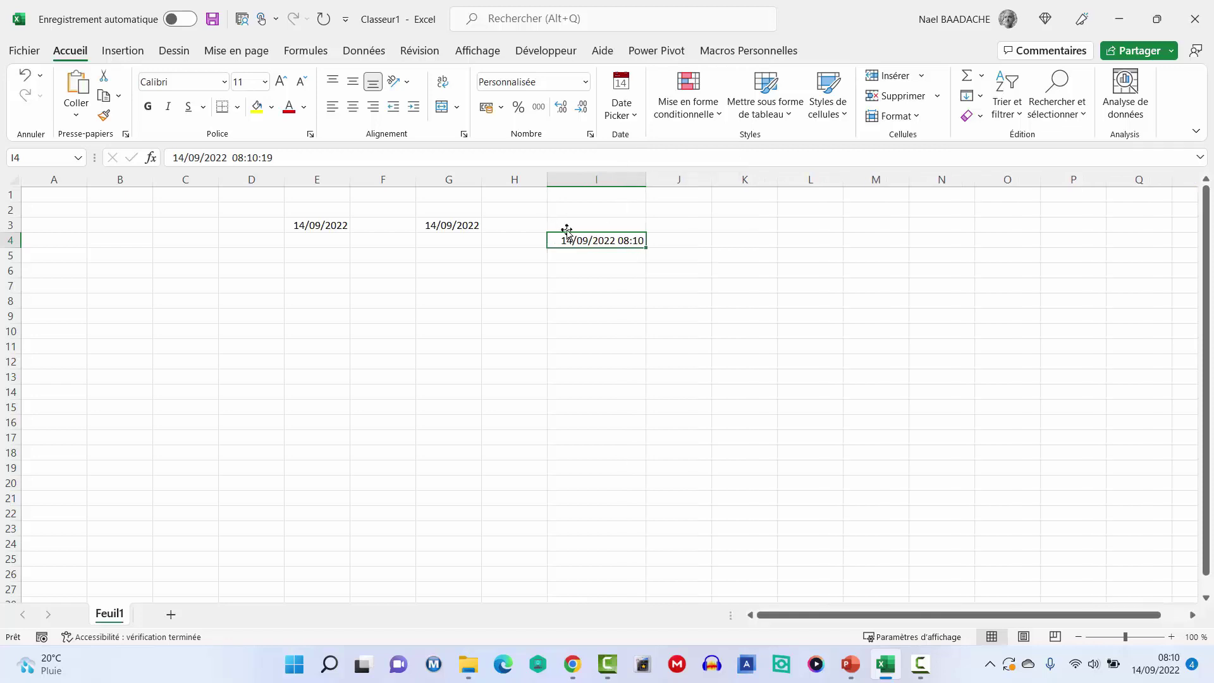
left_click(604, 255)
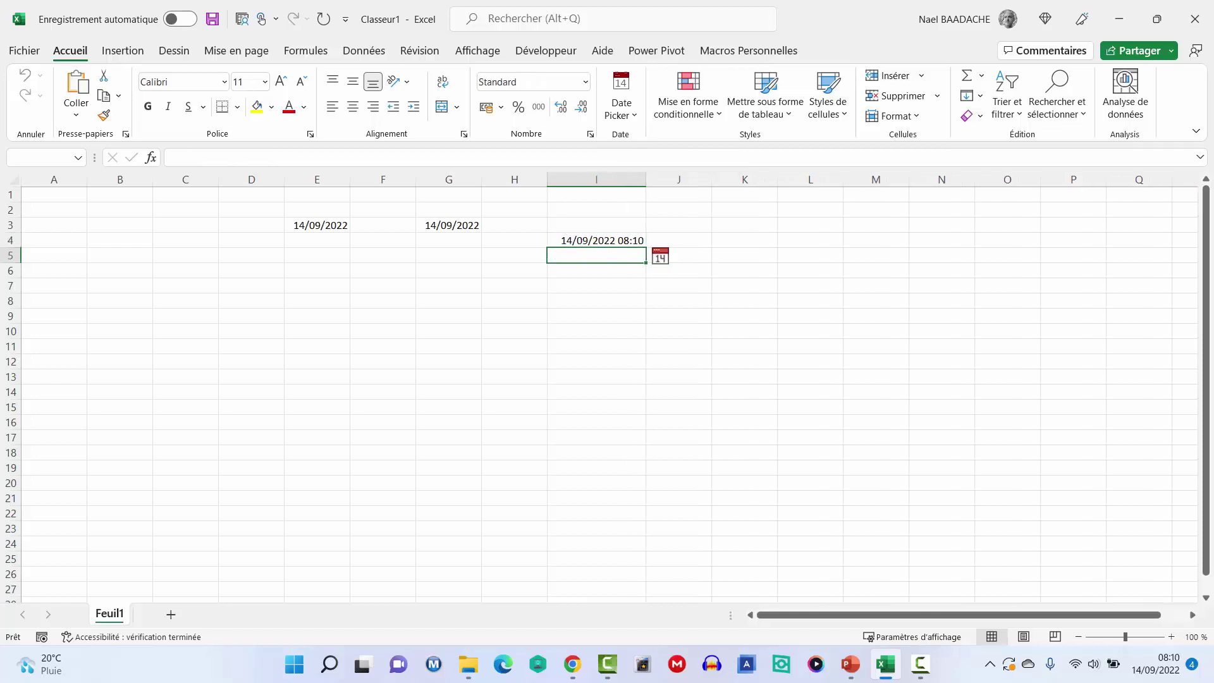
key("alt+Tab")
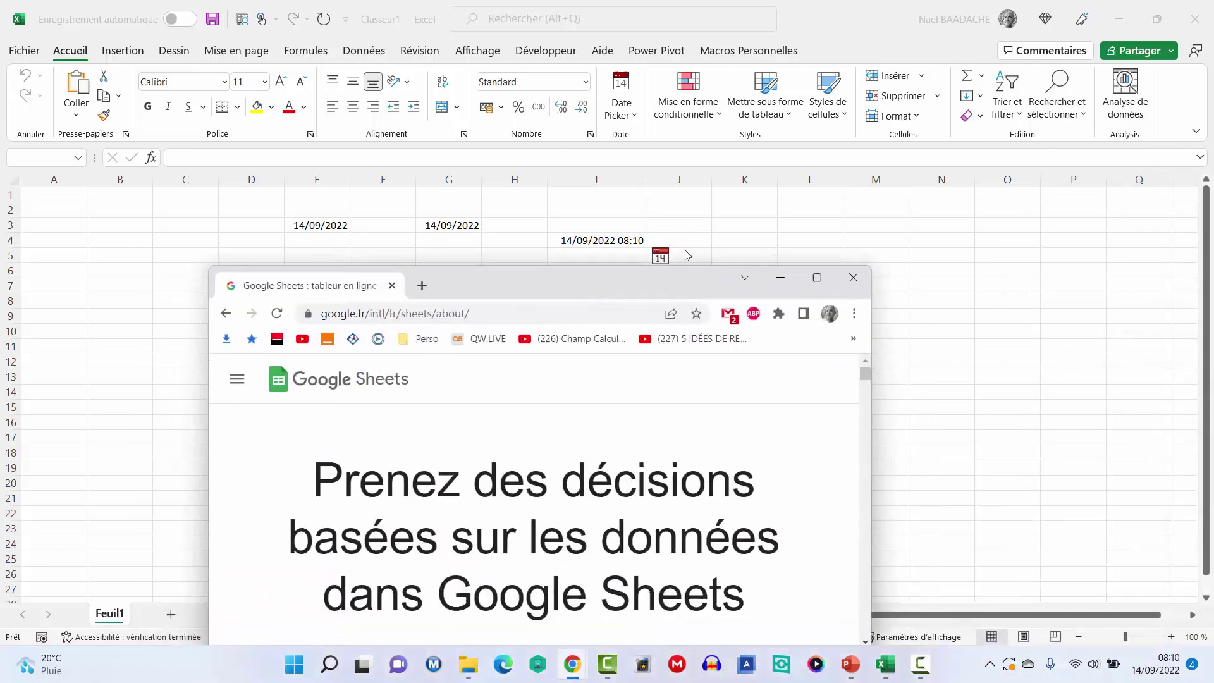
- Maximize Chrome and go to the Google Sheets home page
left_click(850, 236)
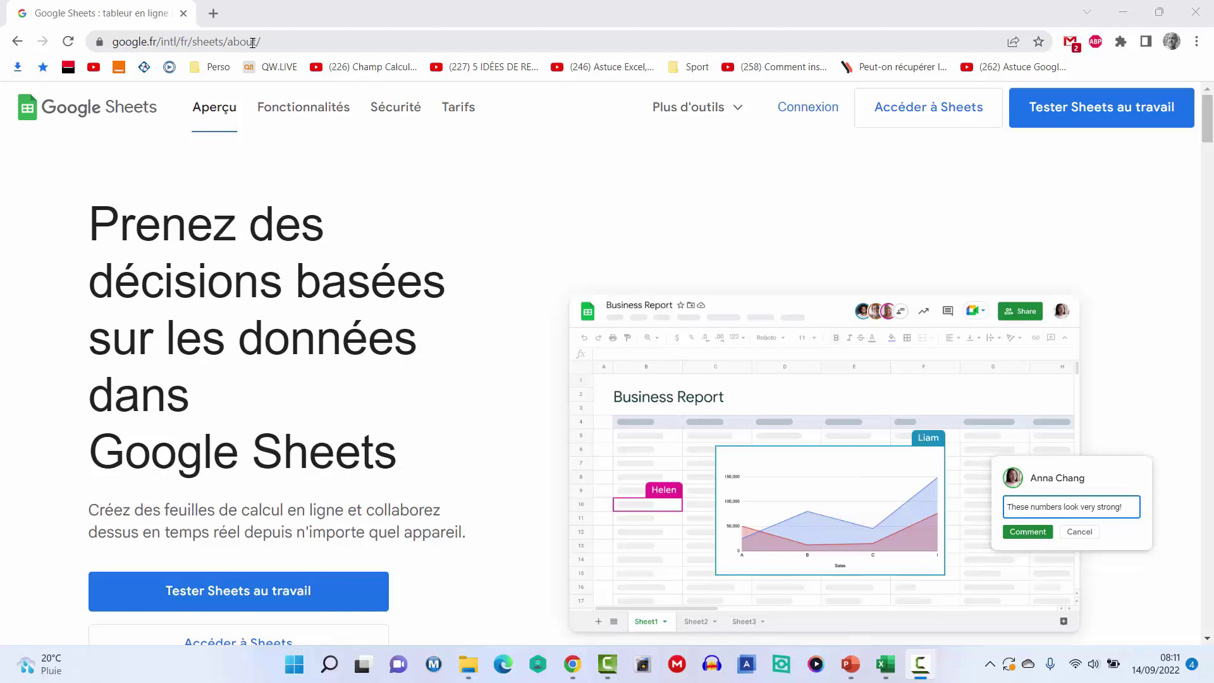
left_click(815, 109)
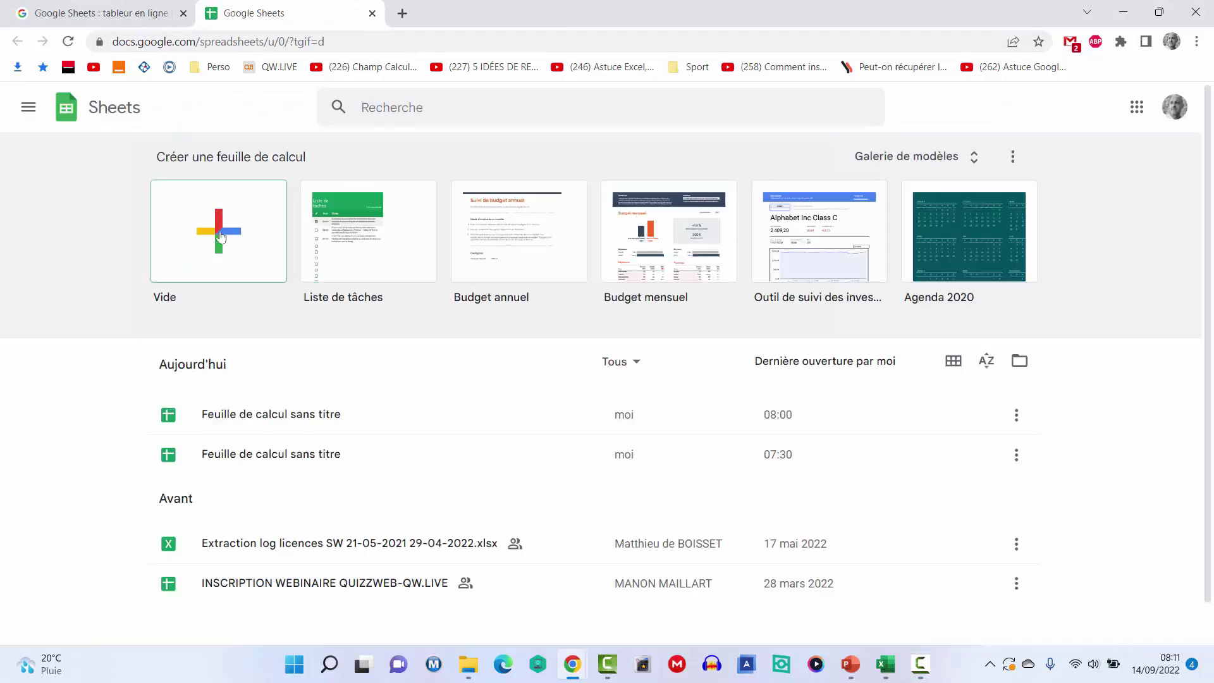
- Create a blank spreadsheet and add a Date validation rule on D2 set to Refuser la saisie
left_click(221, 238)
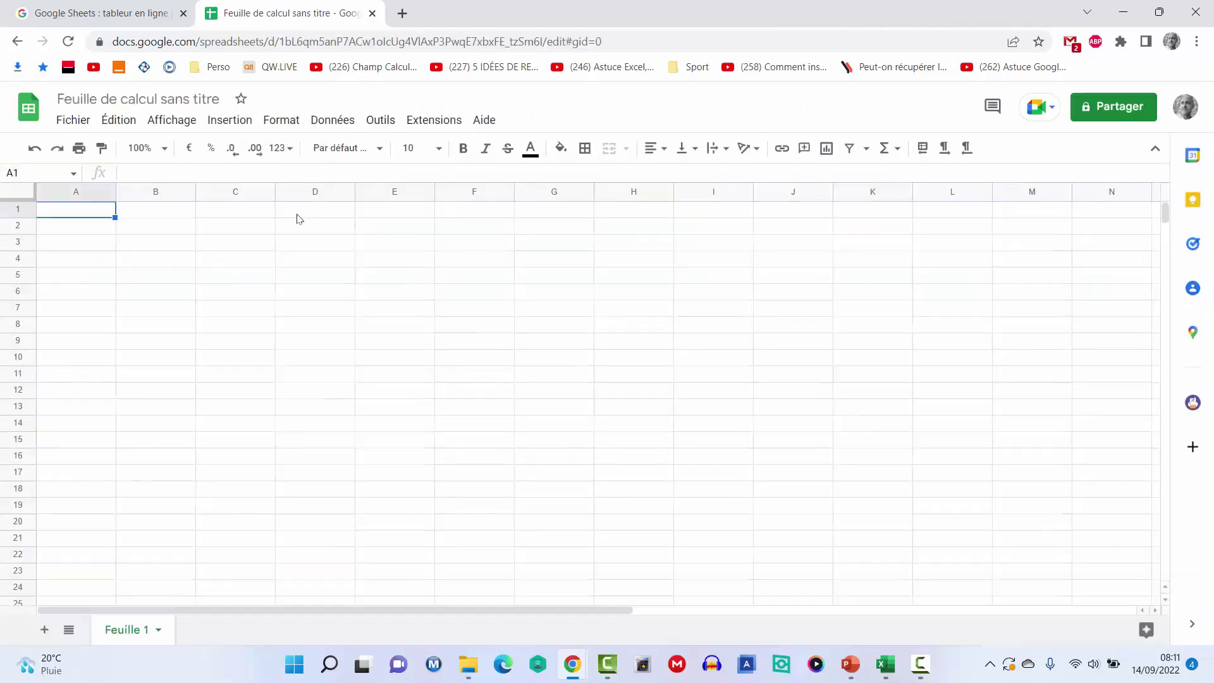
left_click(292, 231)
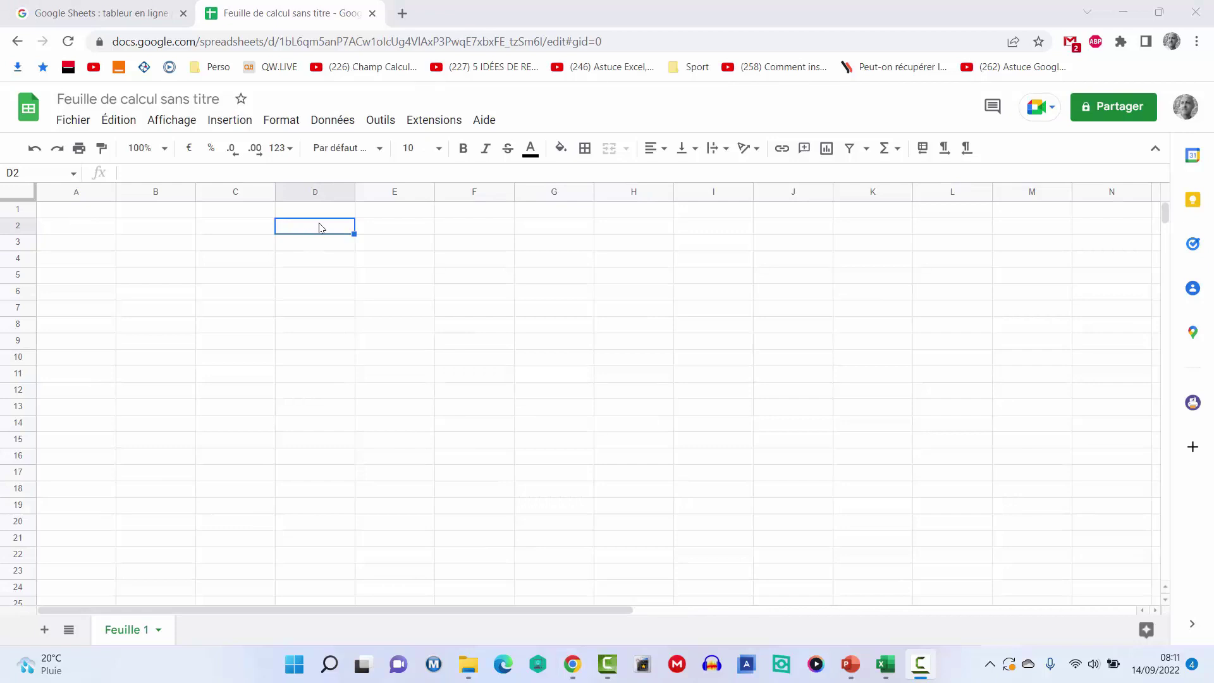
left_click(334, 120)
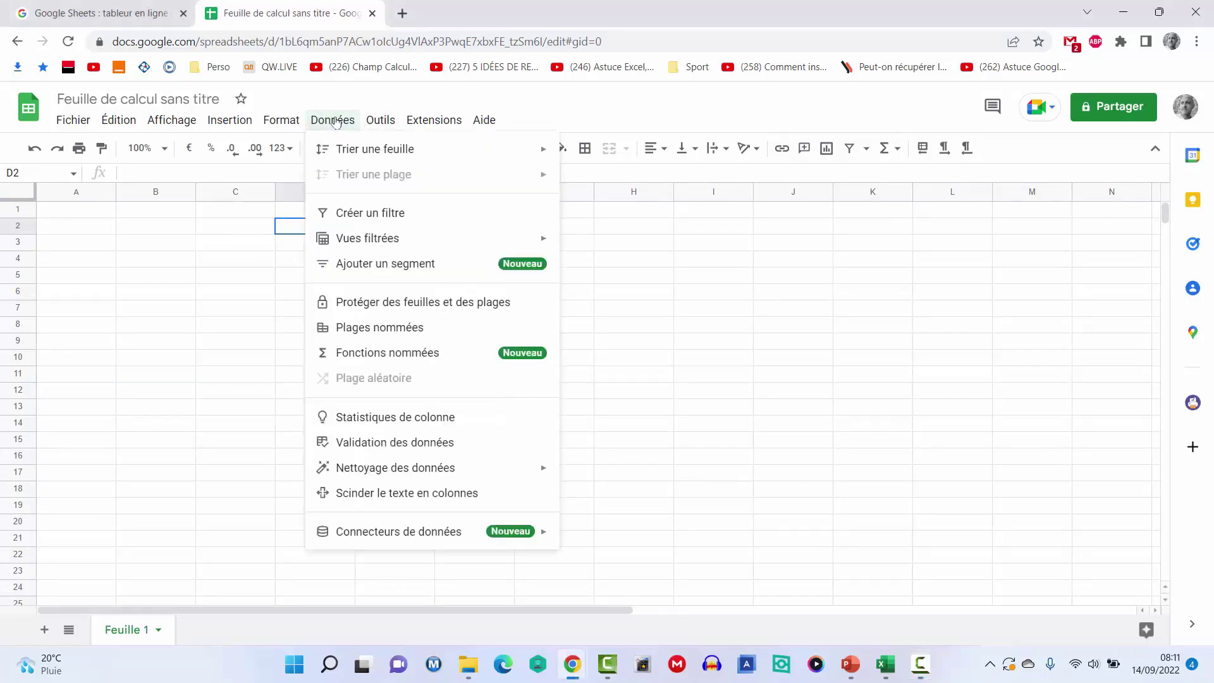
left_click(367, 442)
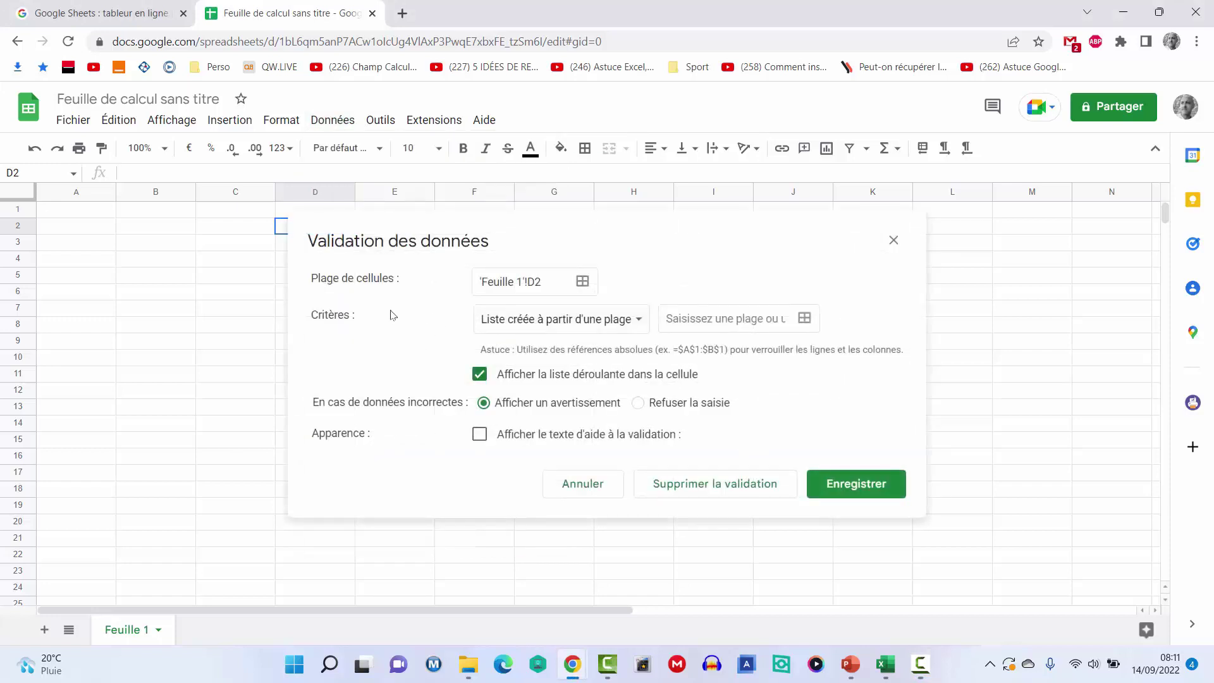
left_click(639, 323)
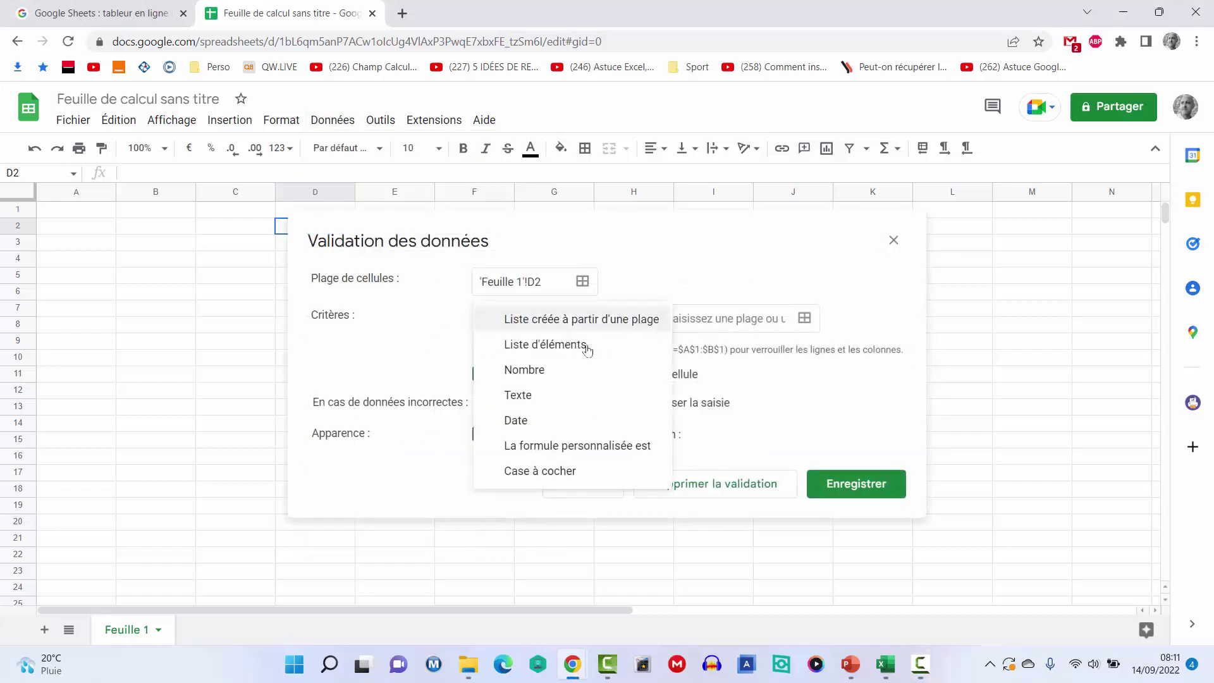
left_click(520, 420)
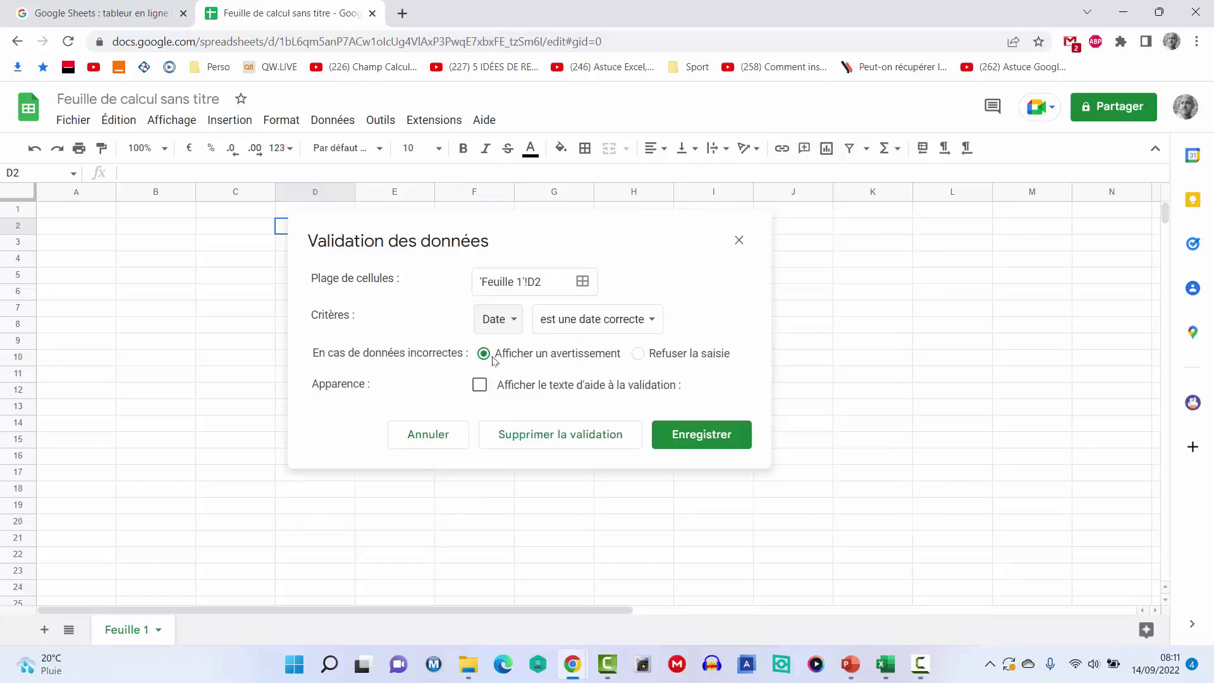
left_click(639, 356)
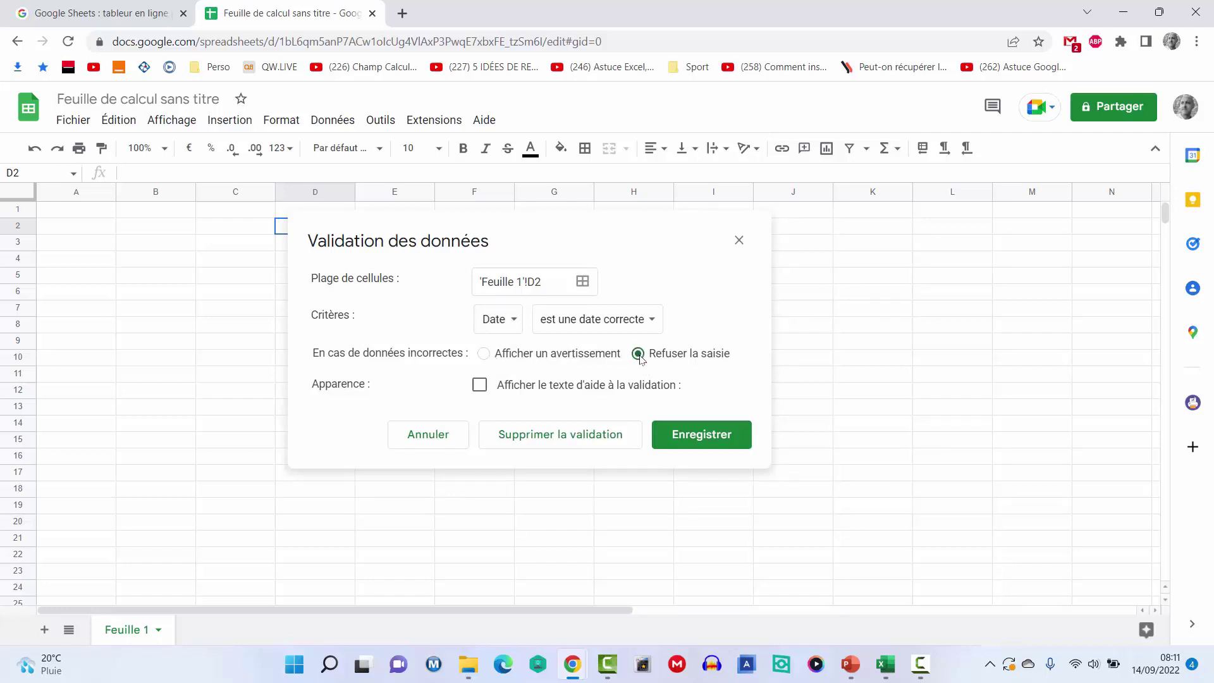
left_click(710, 443)
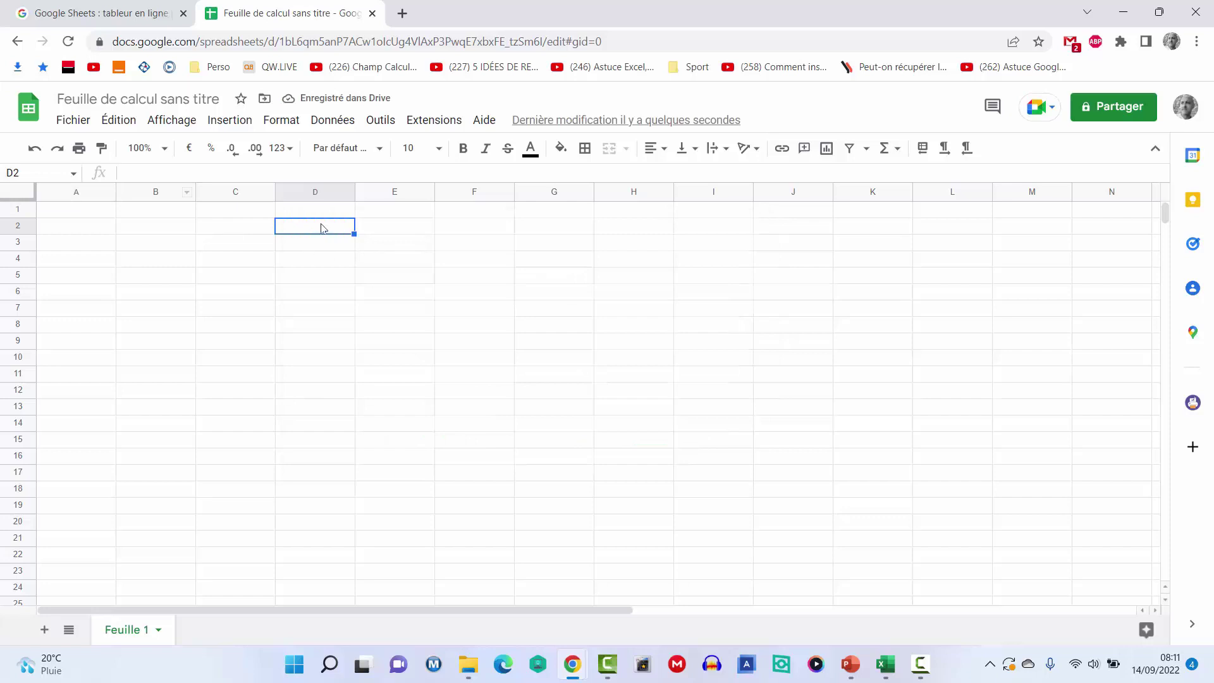
- Apply the valid-date validation rule to D2:D16 through Données > Validation des données
left_click_drag(322, 230, 328, 458)
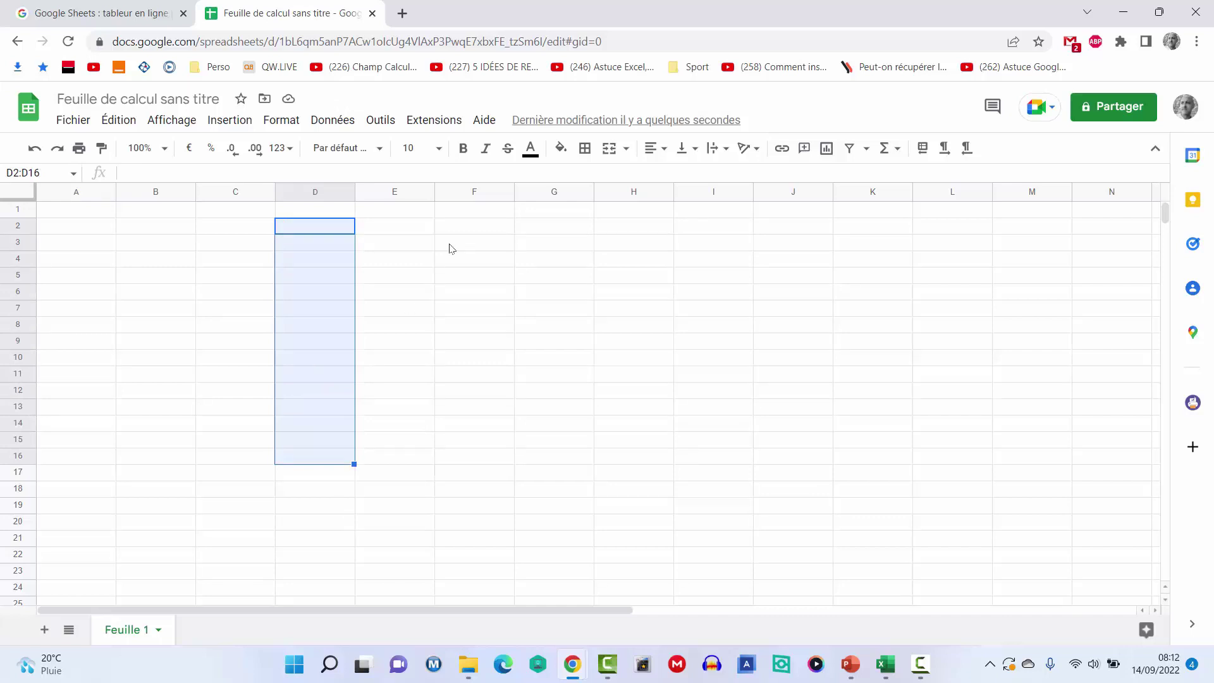
left_click(332, 120)
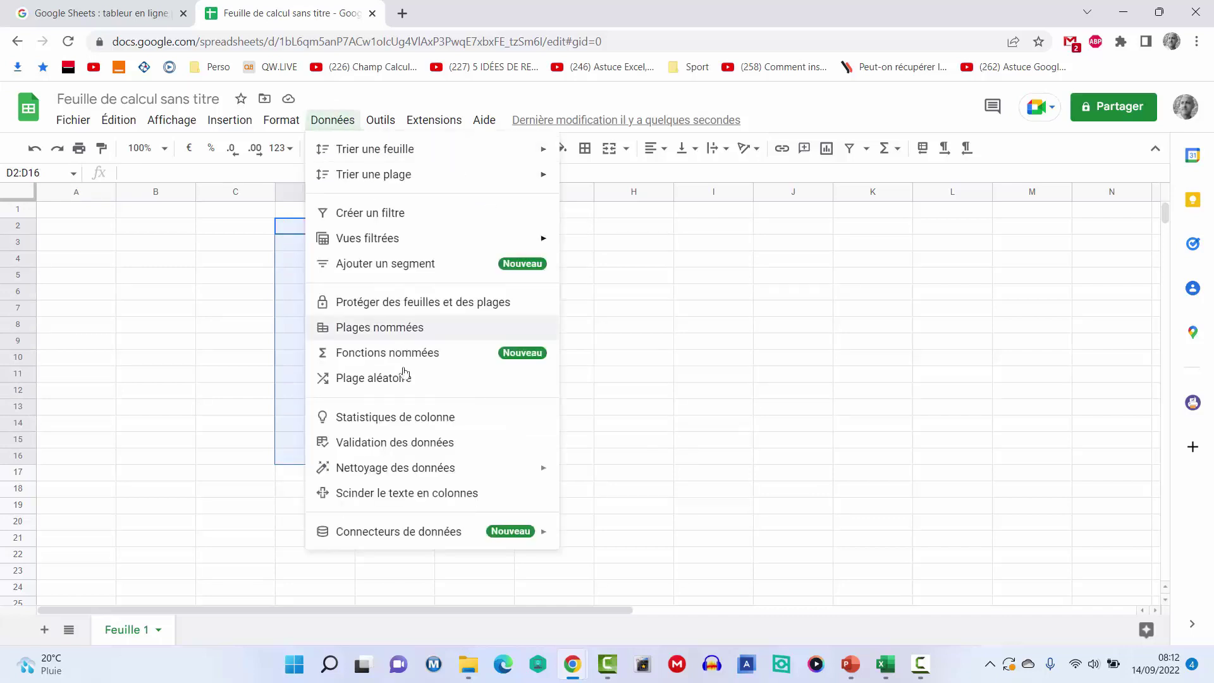
left_click(419, 442)
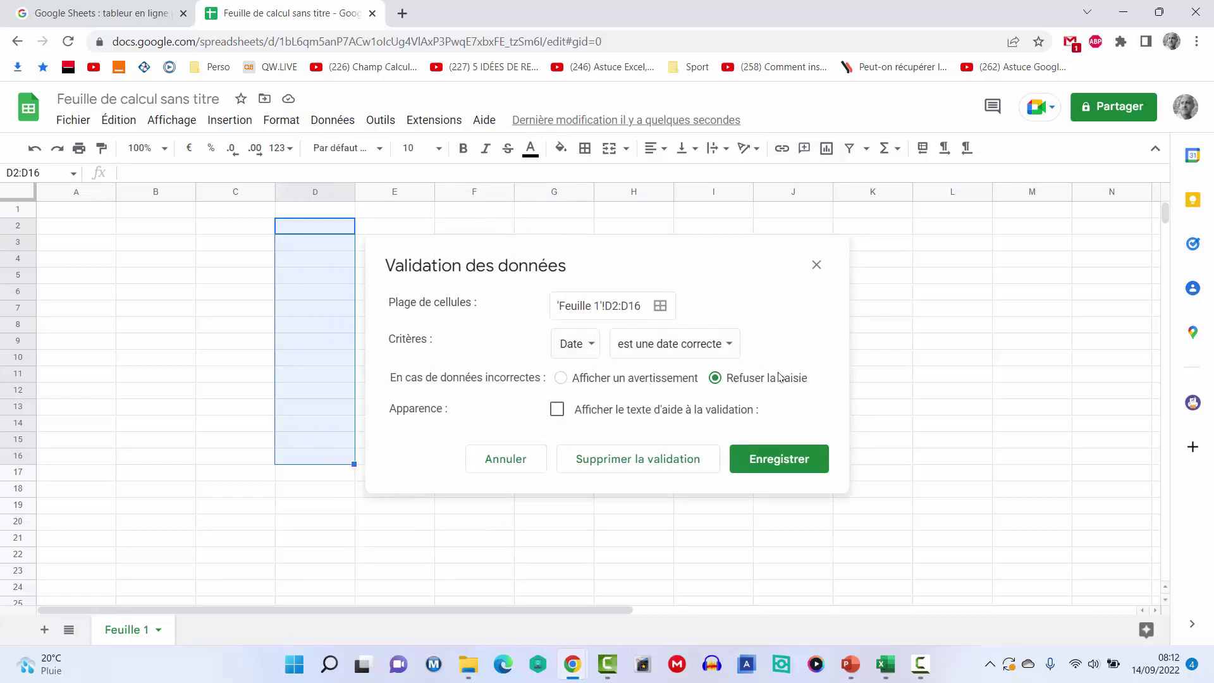
left_click(782, 464)
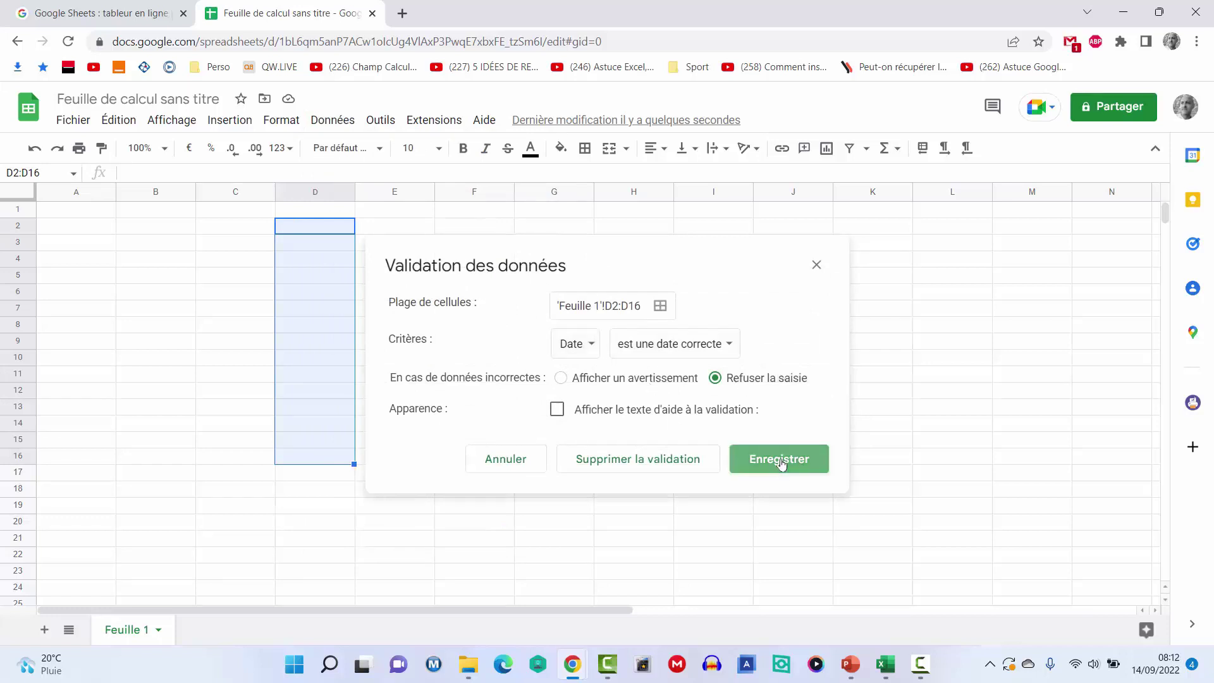
left_click(330, 232)
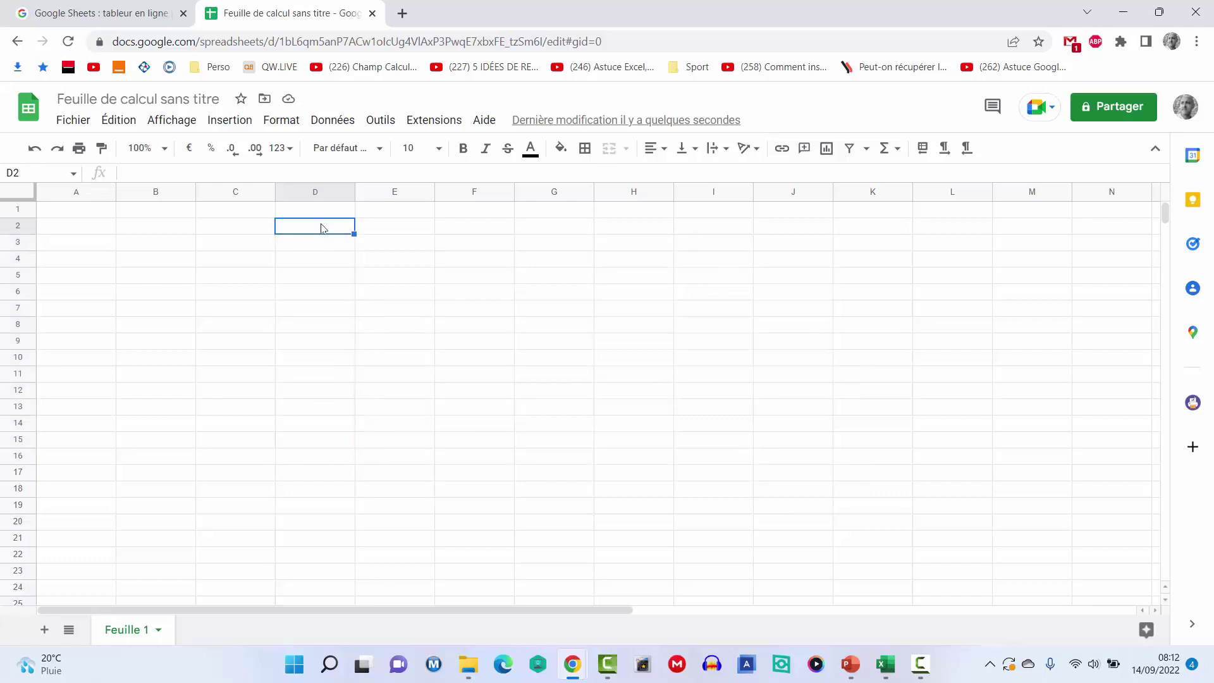
- Pick 23 September 2022 from D2's pop-up calendar, then select D2:D17
double_click(321, 229)
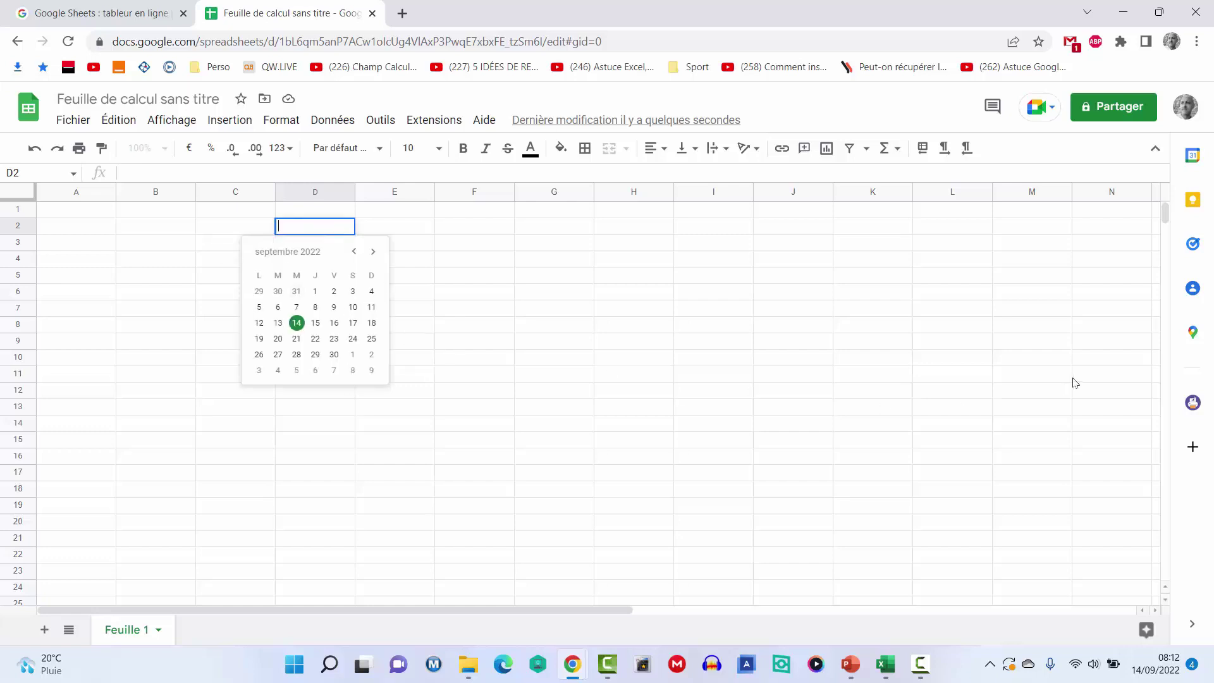
left_click(335, 340)
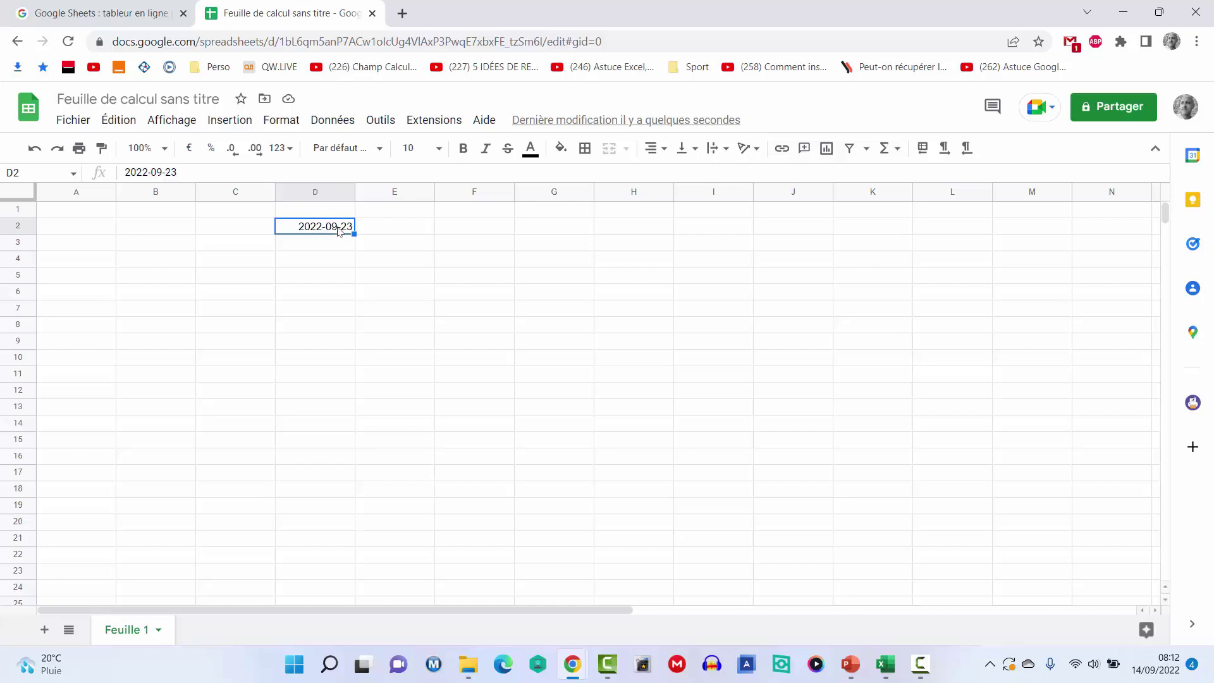
left_click_drag(338, 231, 327, 476)
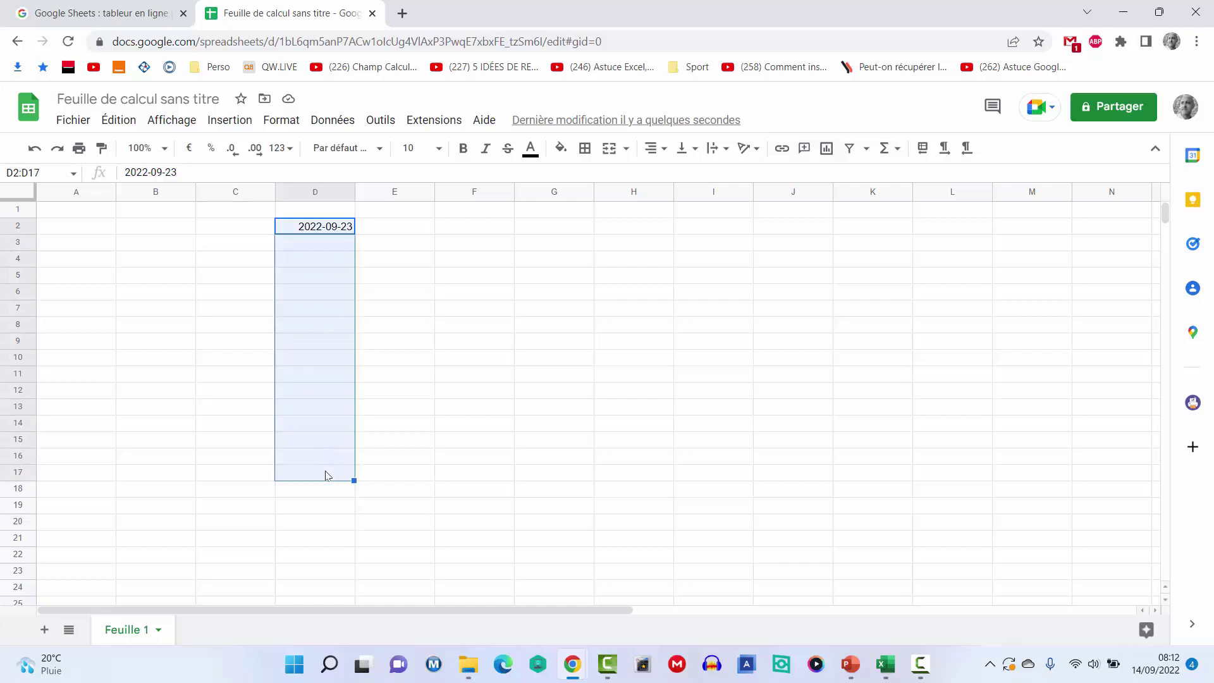
- Give D2:D17 the Date number format so D2 displays 23/09/2022
left_click(282, 123)
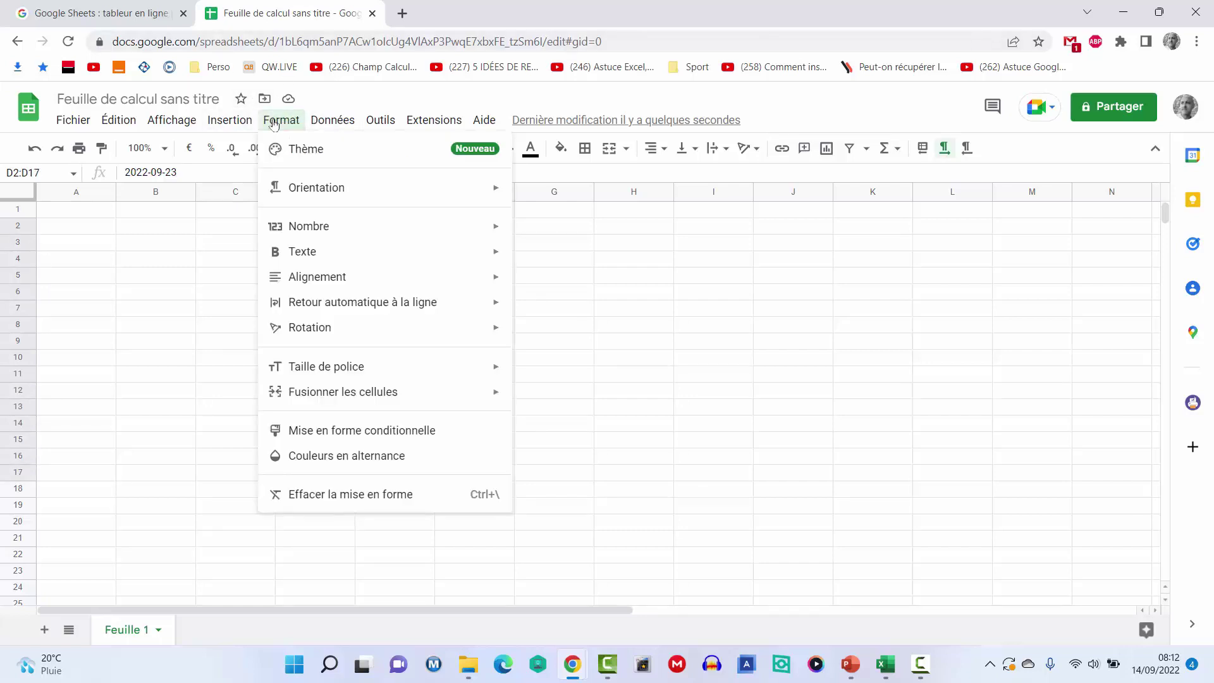
left_click(281, 120)
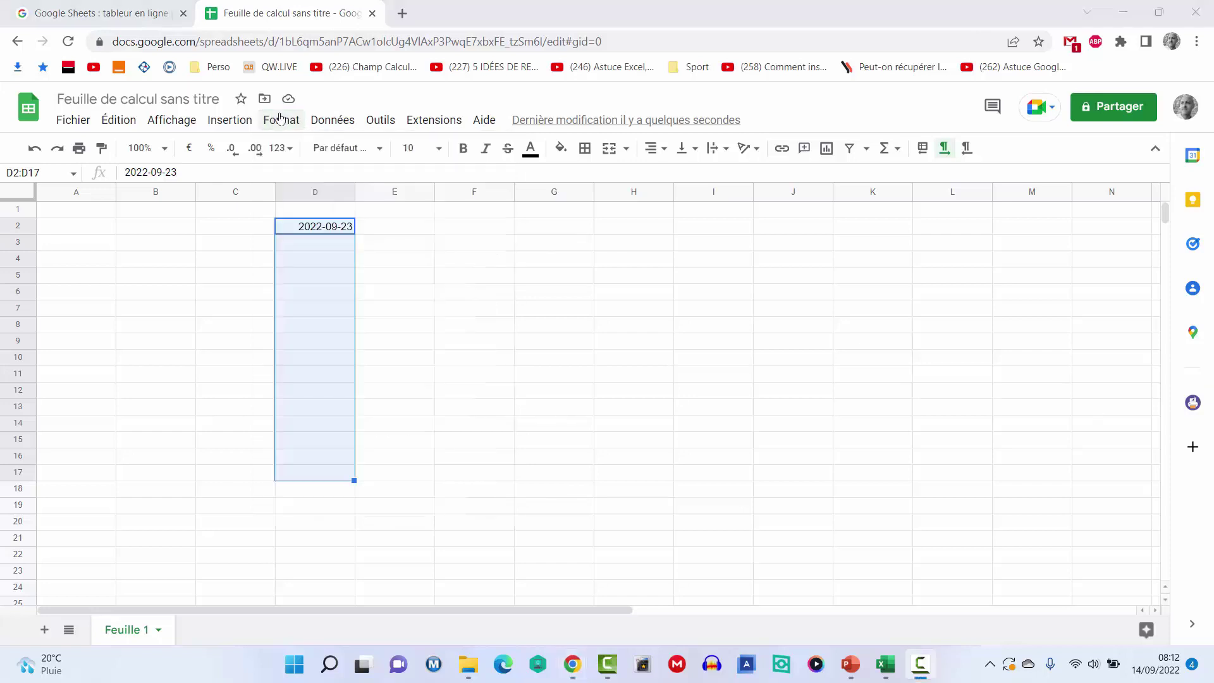
left_click(281, 120)
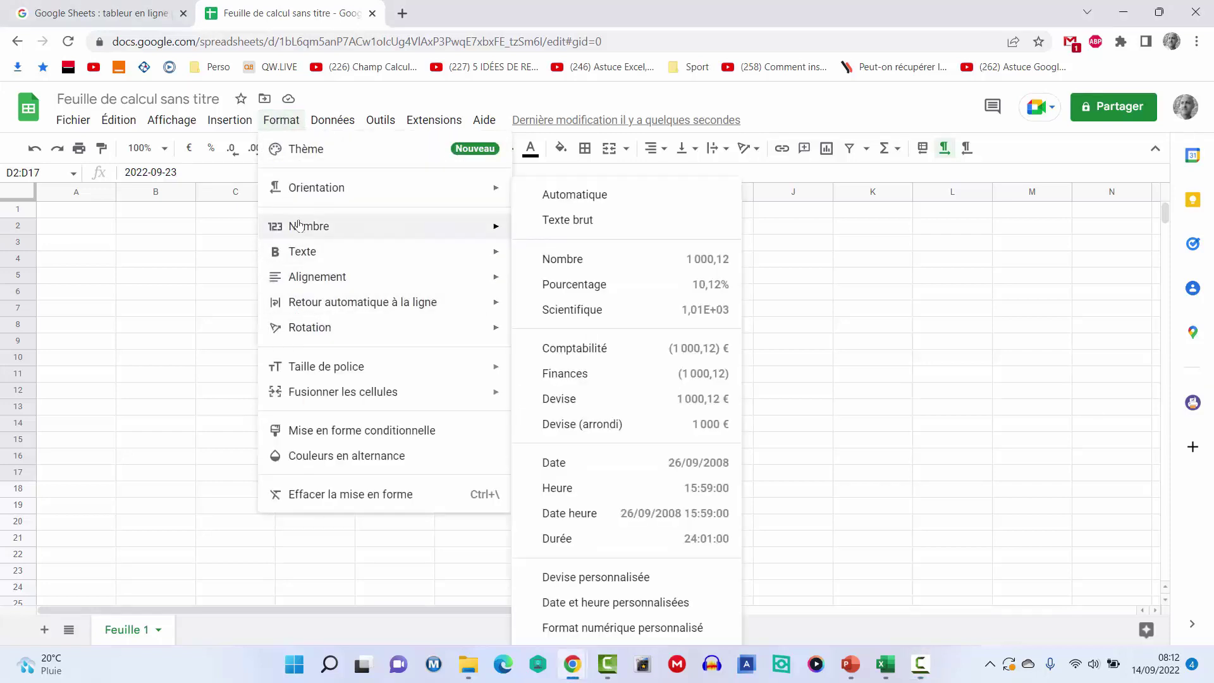
mouse_move(309, 226)
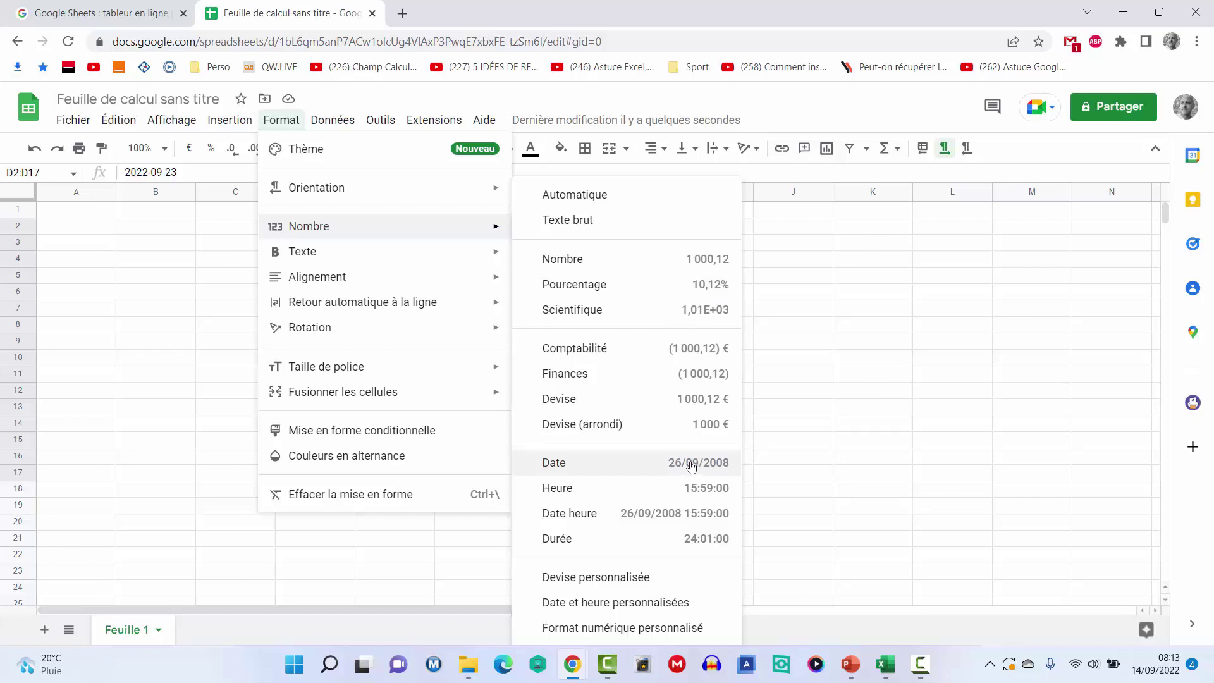
left_click(692, 467)
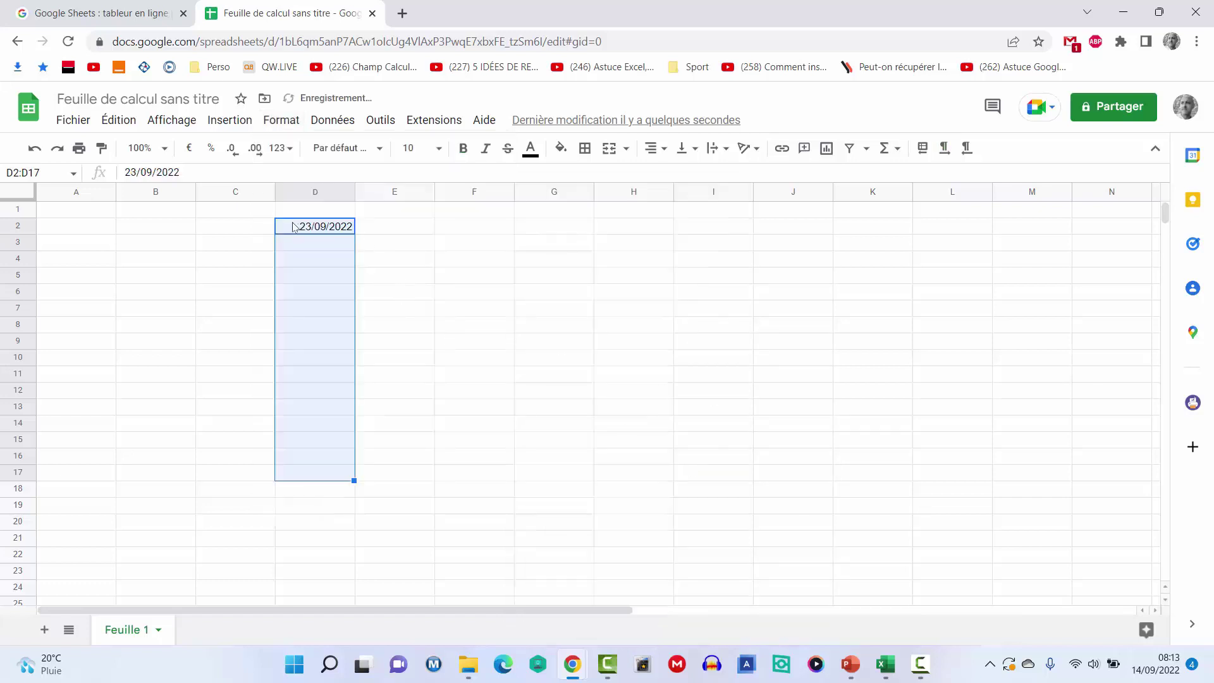
key("Down")
key("Down")
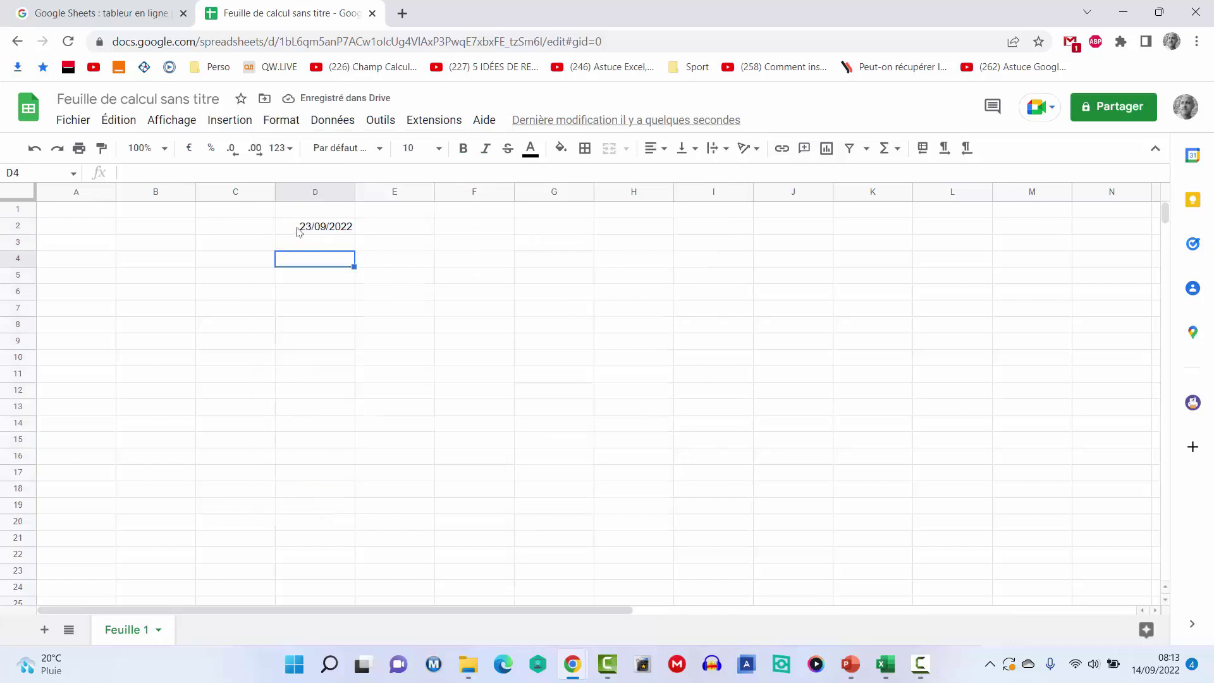
- Check D2 reads 23/09/2022, then bring up the septembre 2022 calendar for empty cell D3
left_click(309, 227)
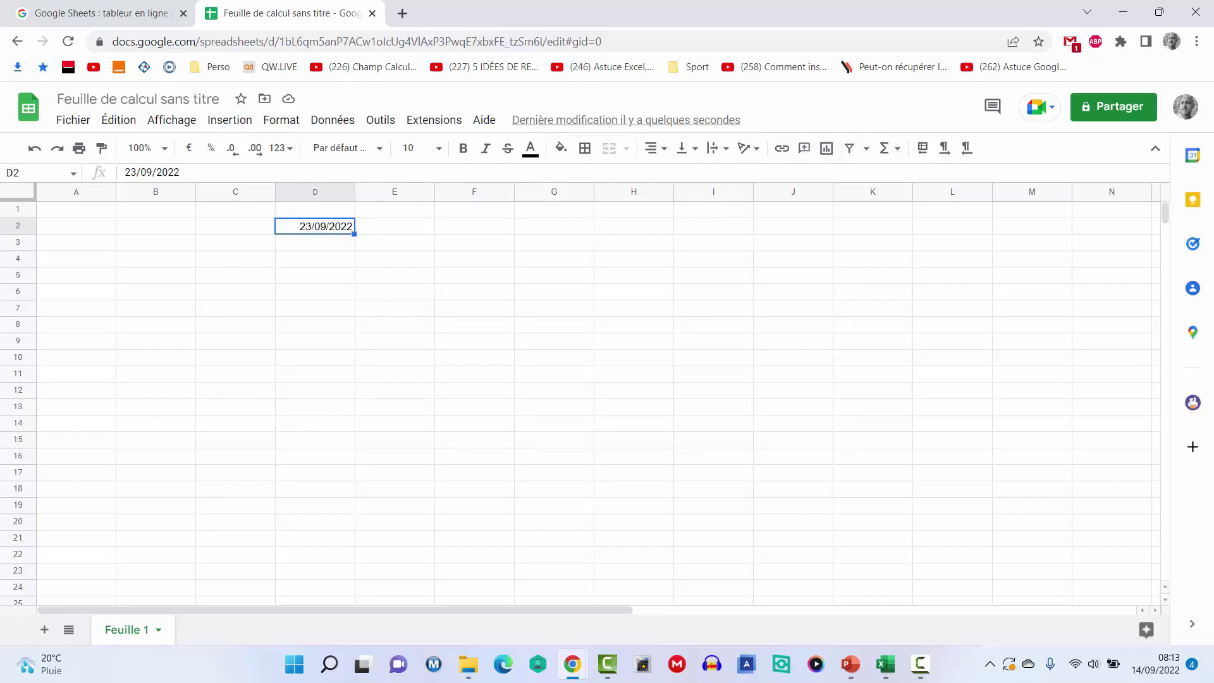
left_click(320, 248)
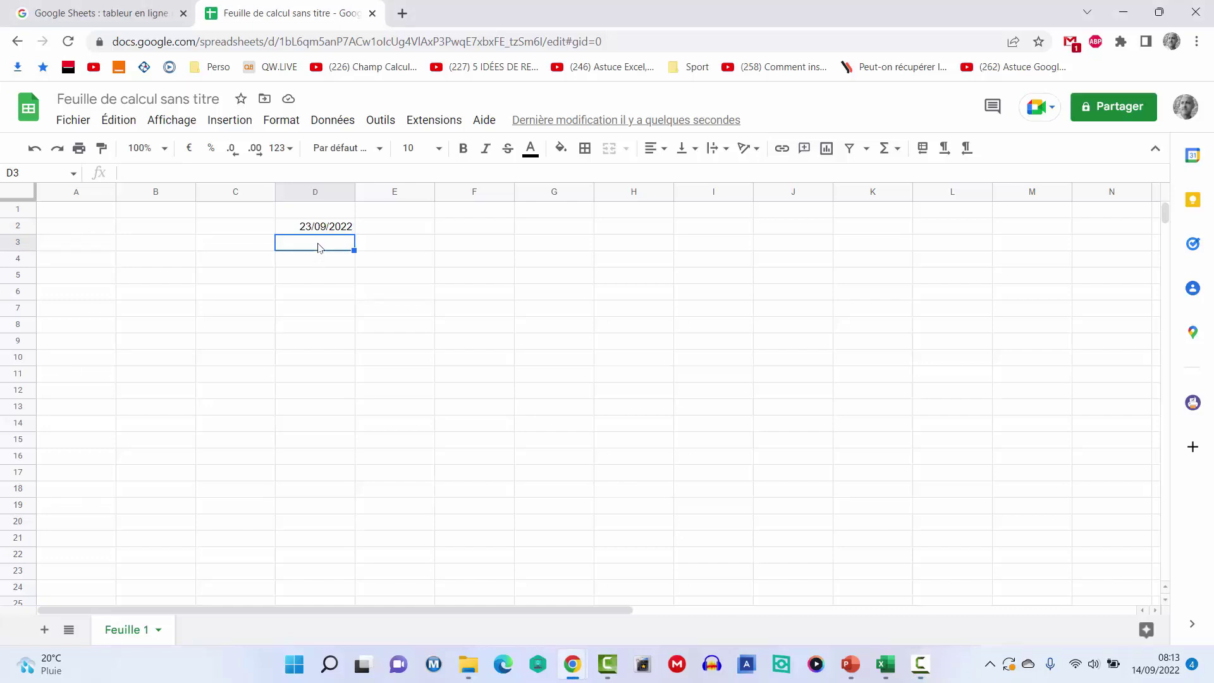
double_click(320, 248)
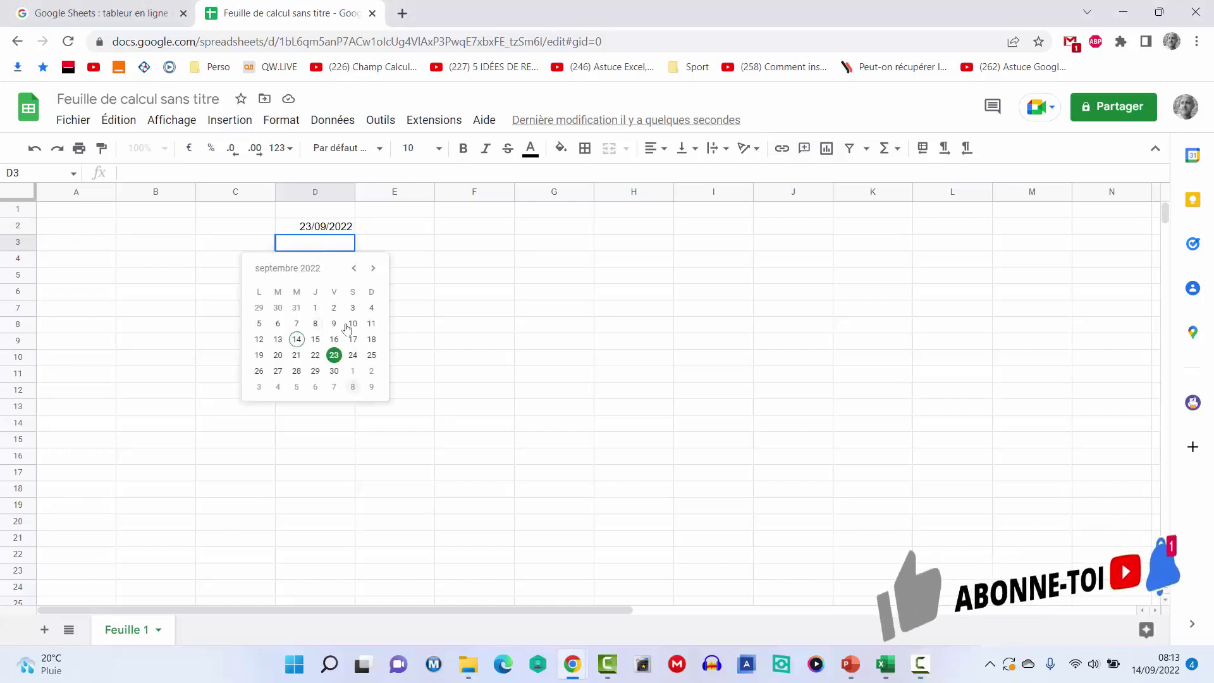